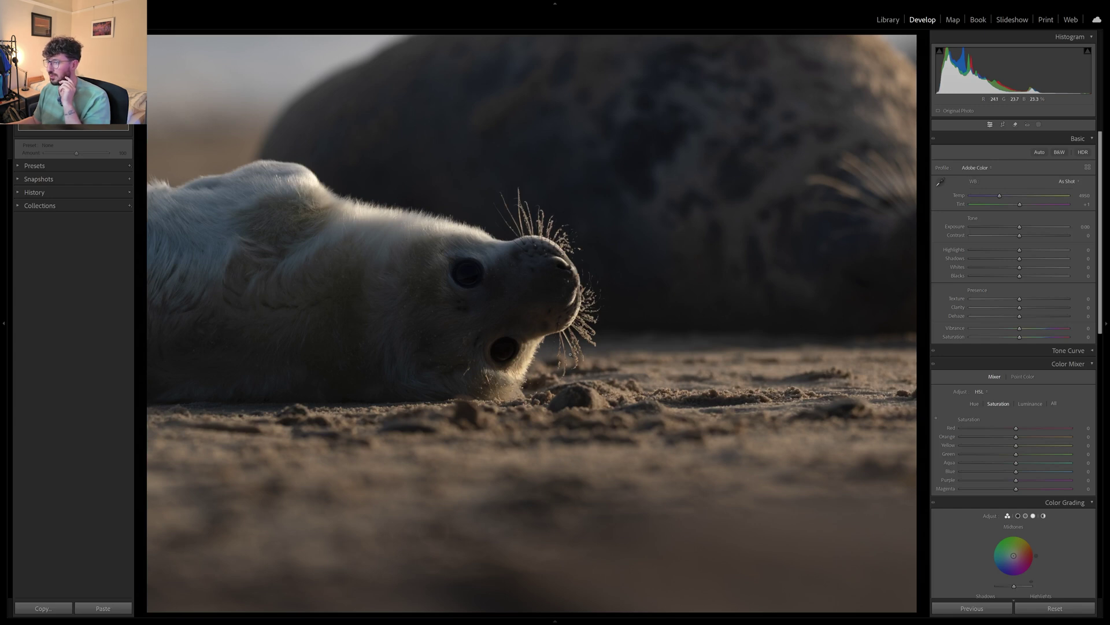
- Lock the crop overlay to the 2 x 3 / 4 x 6 aspect ratio
key(r)
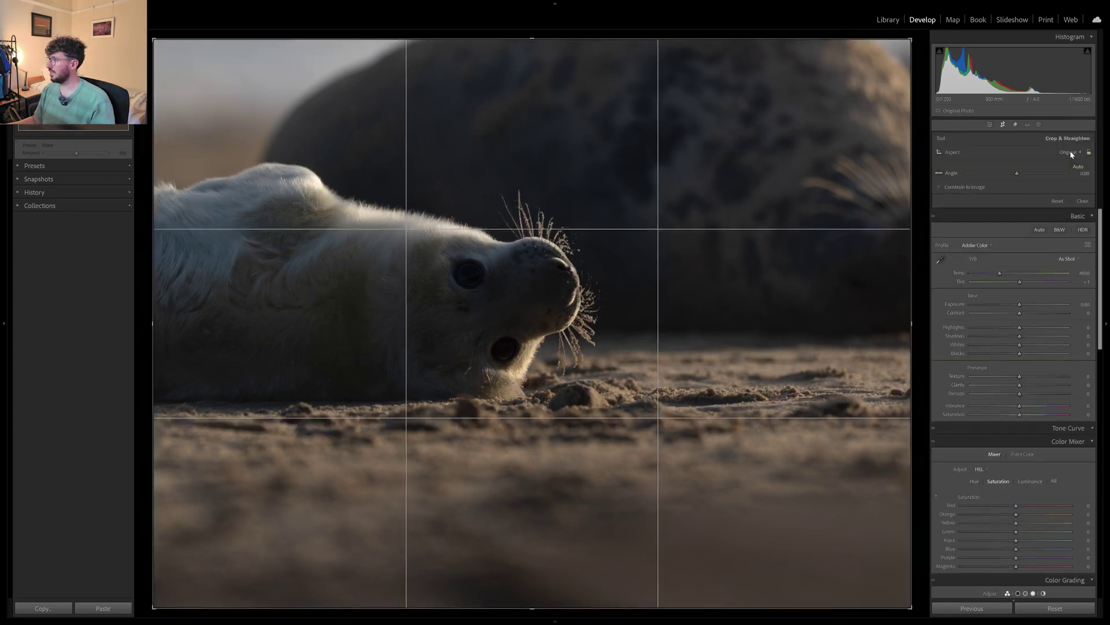
click(1069, 152)
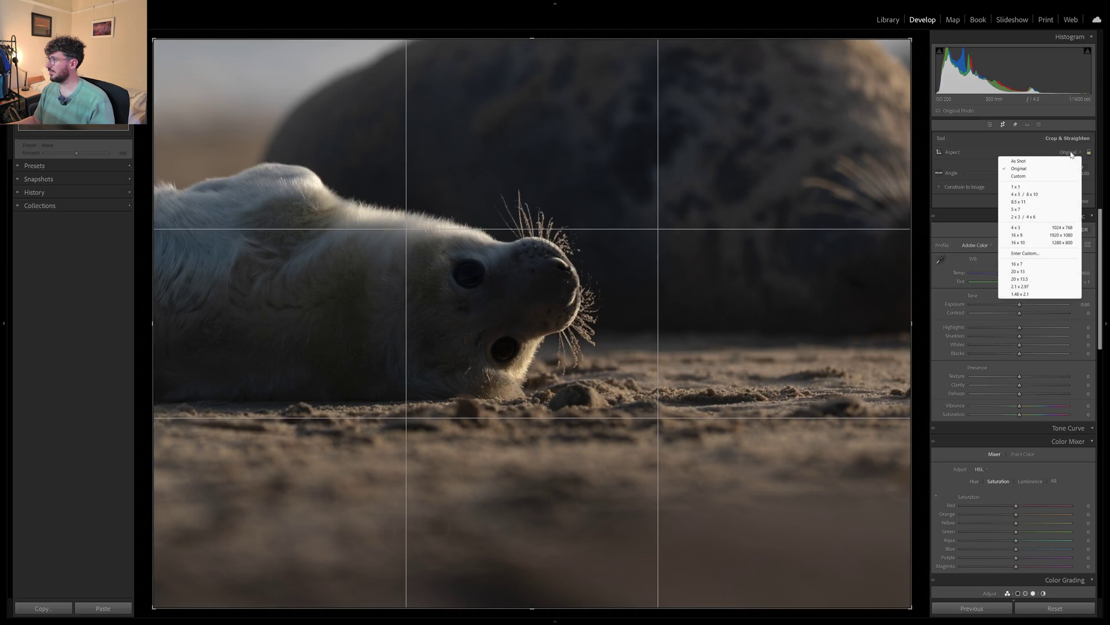
click(1031, 217)
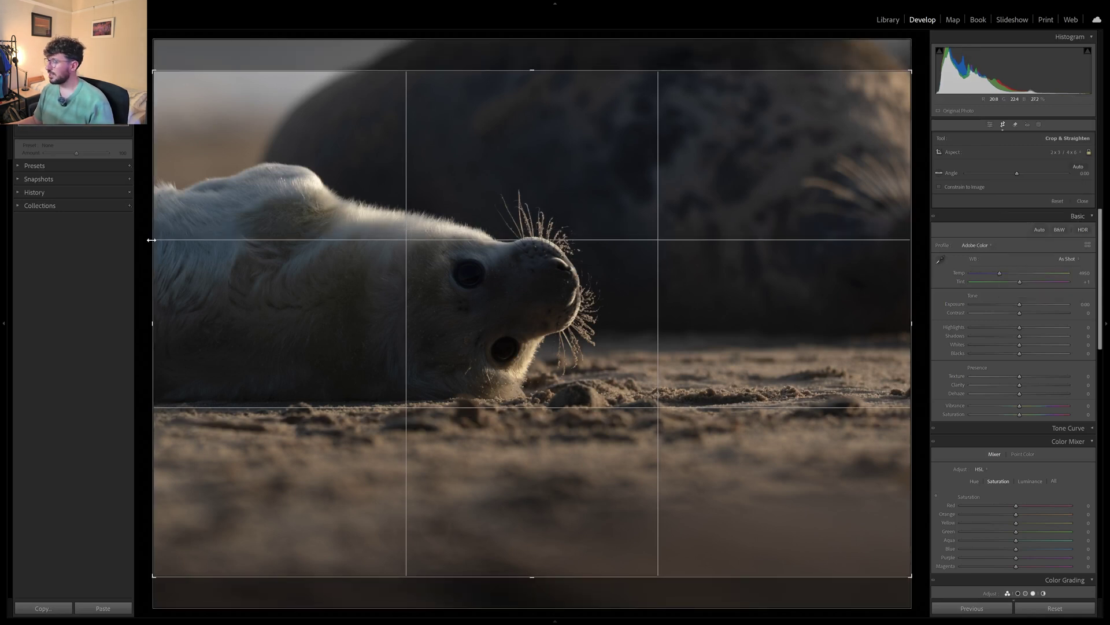
- Pull the left and right crop edges in around the pup's face and whiskers, and apply the crop
drag(152, 240, 227, 242)
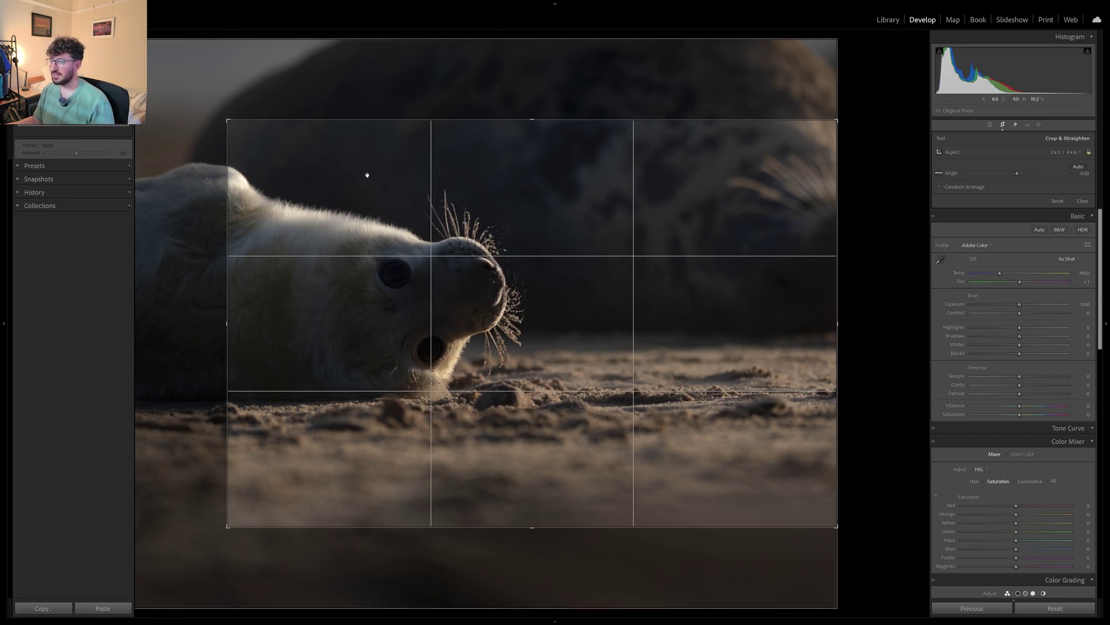
drag(368, 175, 383, 179)
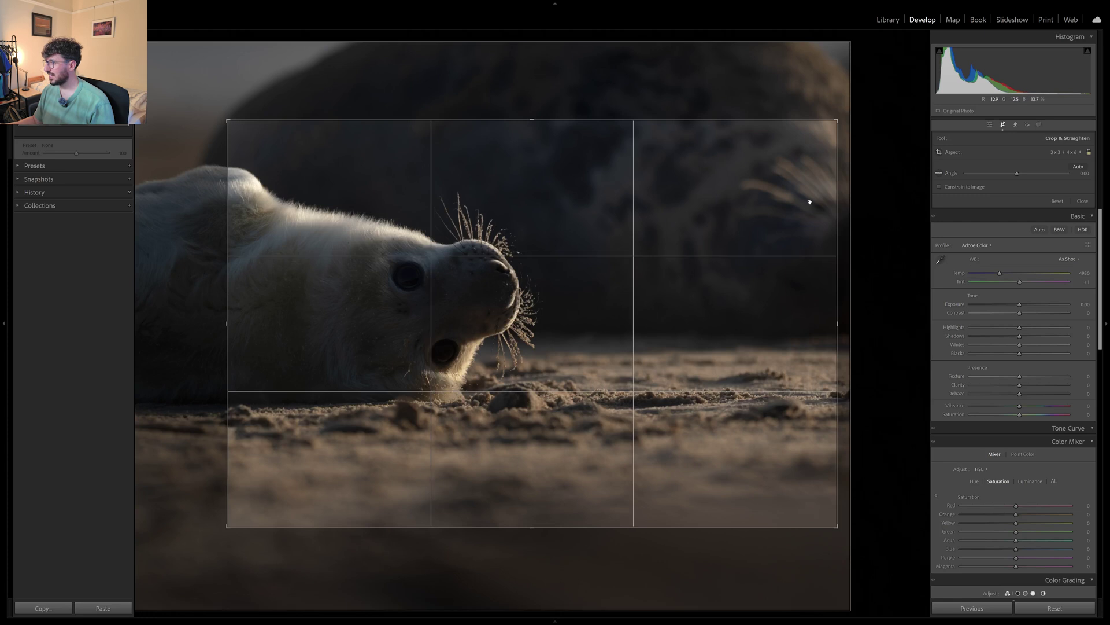
drag(838, 233, 786, 239)
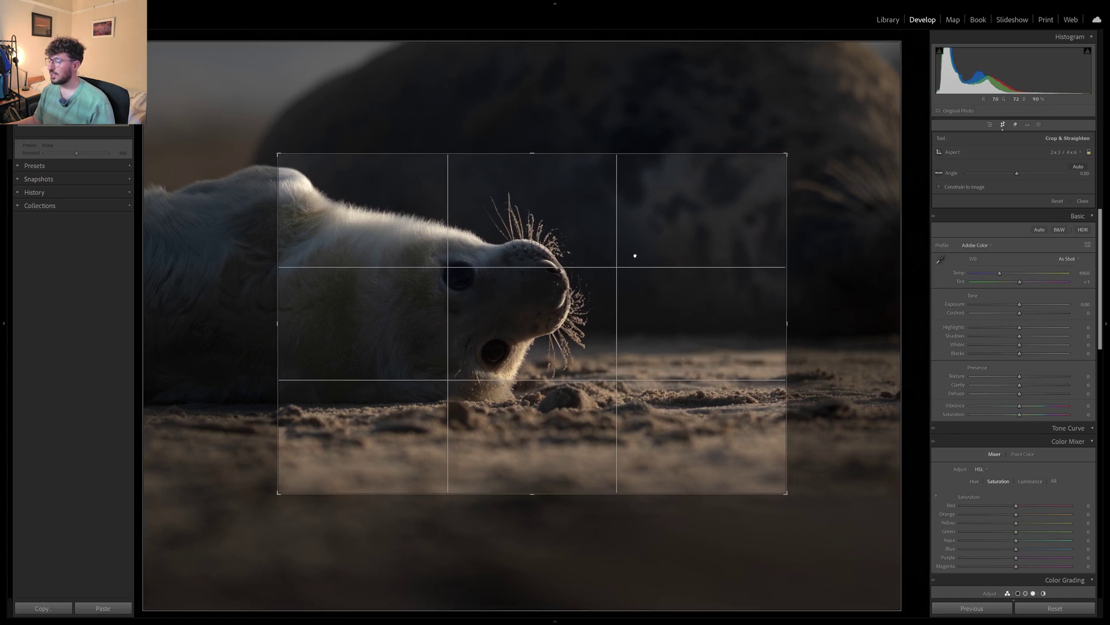
drag(635, 256, 632, 265)
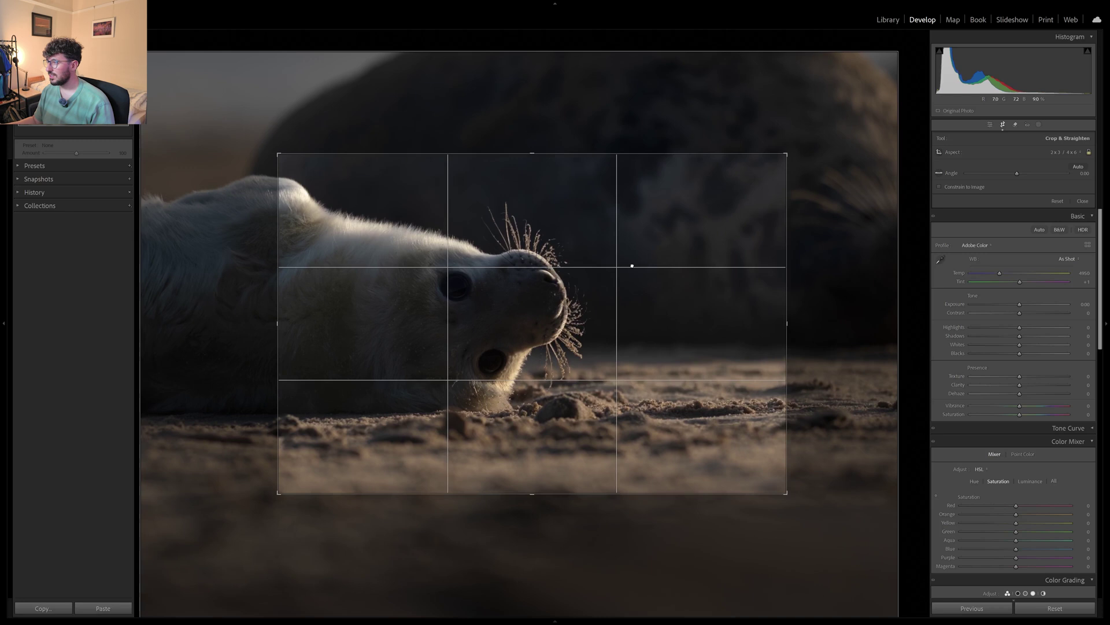
key(Return)
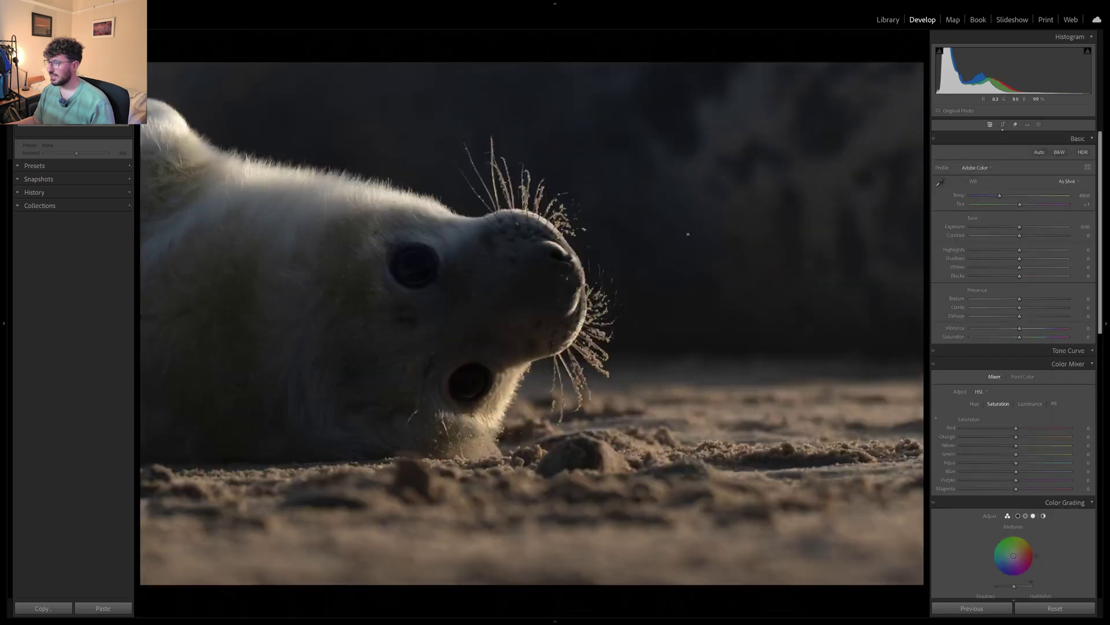
- Pull the left crop edge further in, apply it, then recheck and keep the framing
click(1002, 125)
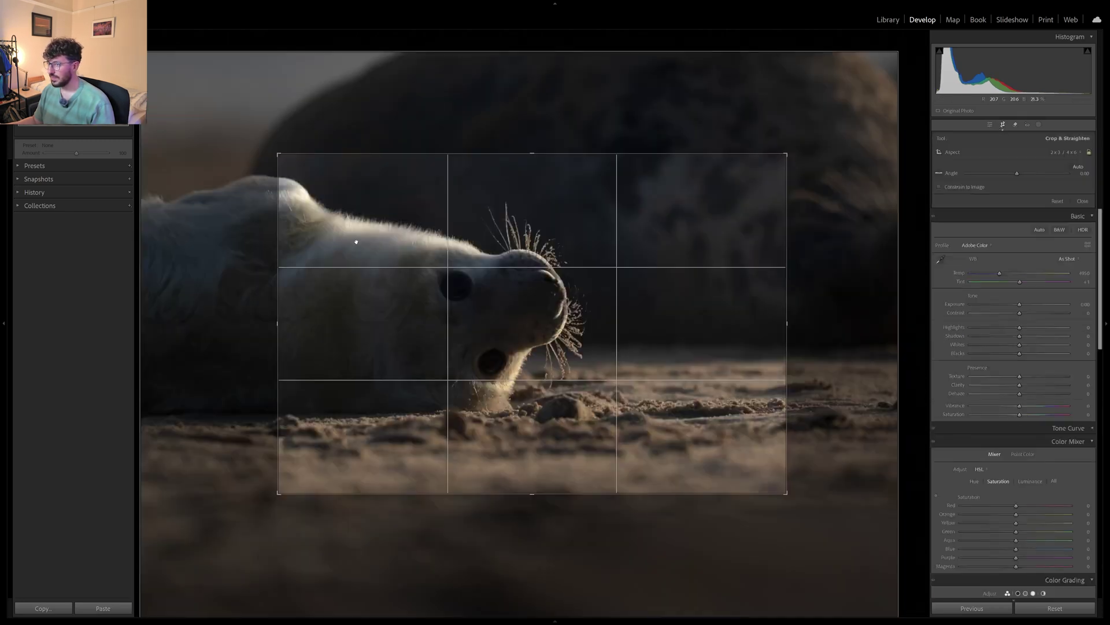
drag(276, 231, 294, 236)
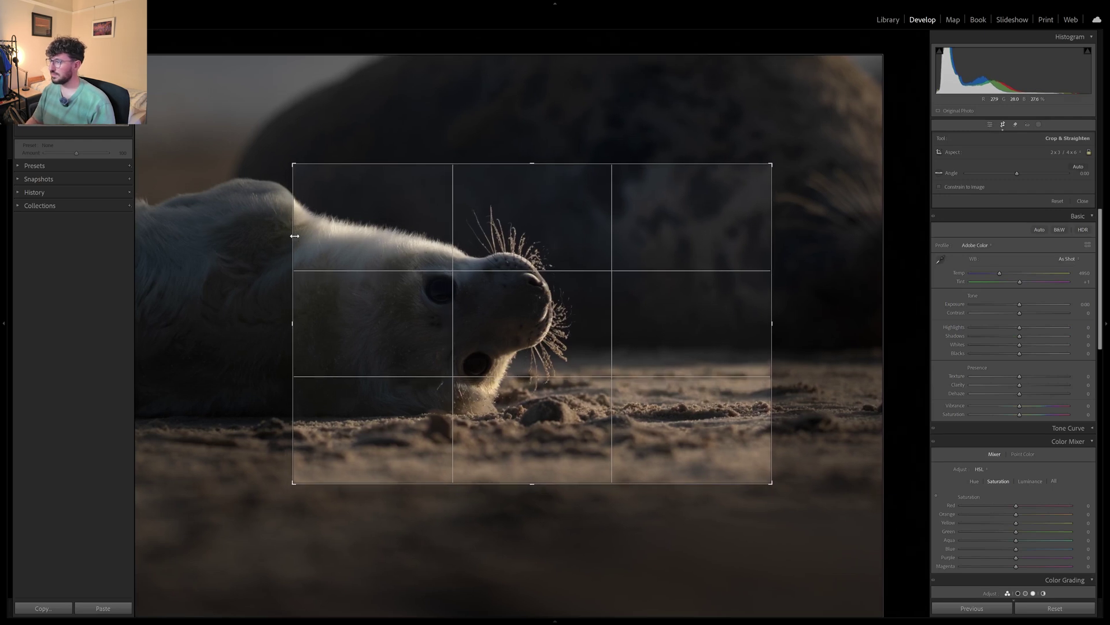
key(Return)
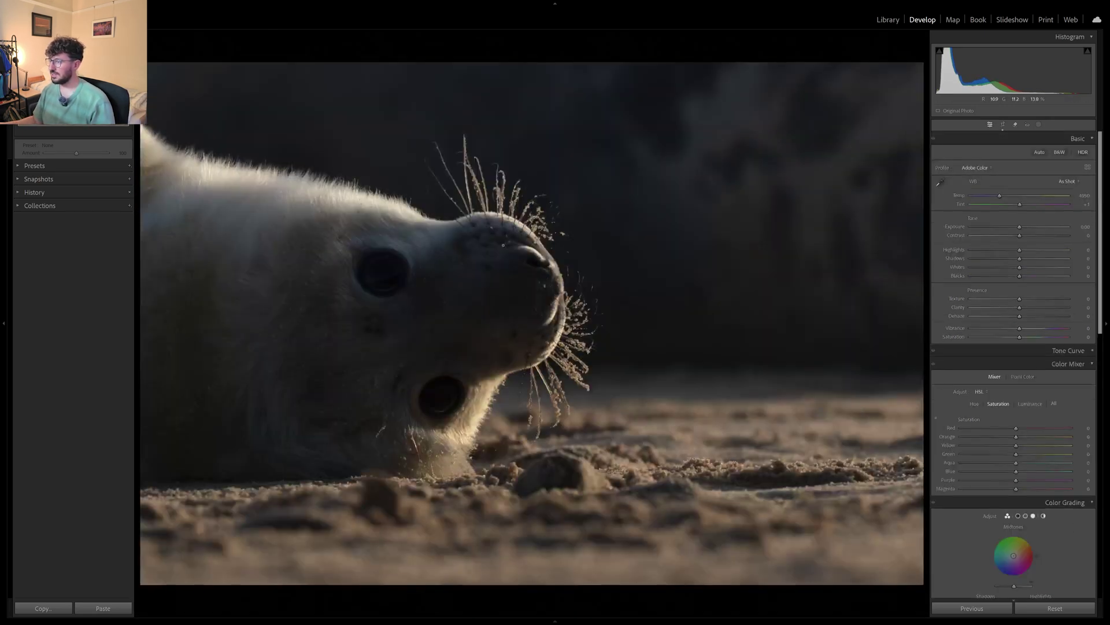
click(1003, 125)
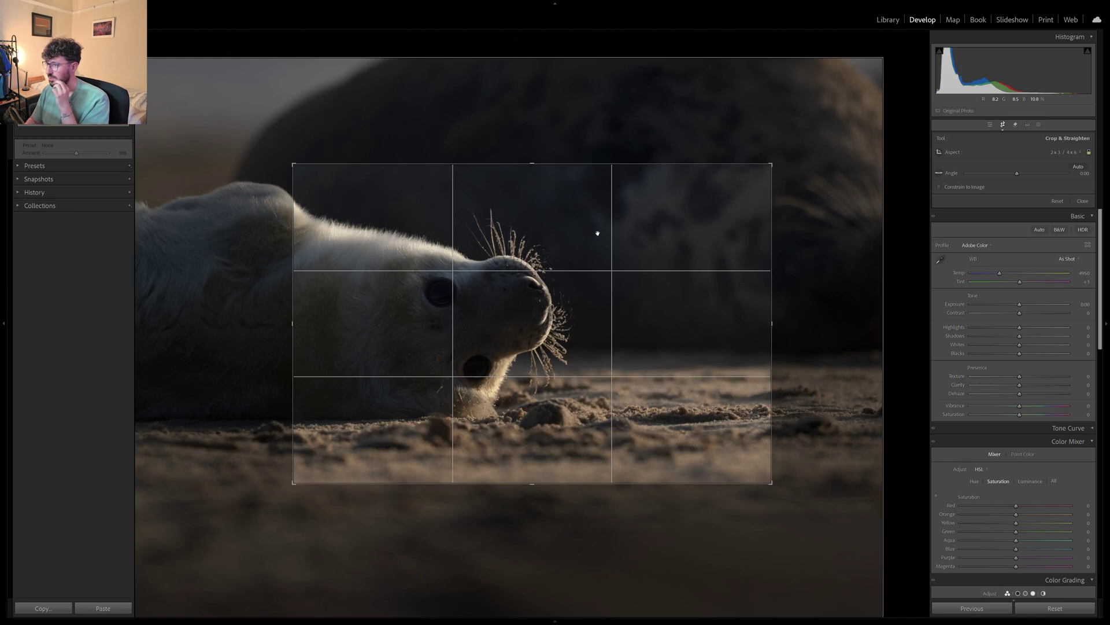
key(Return)
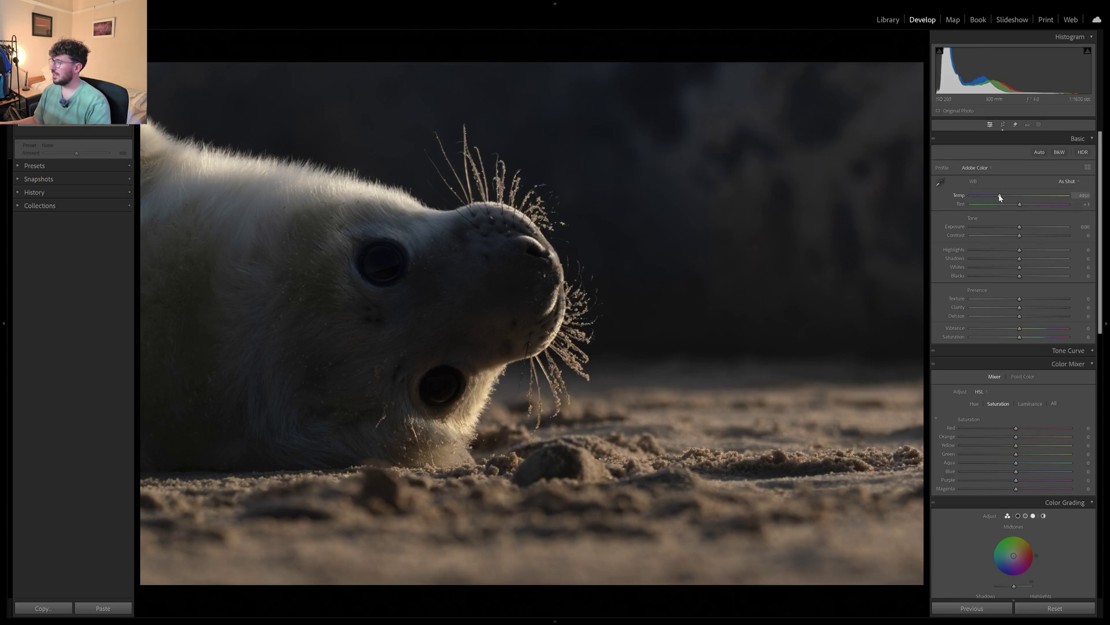
- Raise Temp to about 6000 and compare the warmer result with the original
drag(1000, 197, 1011, 198)
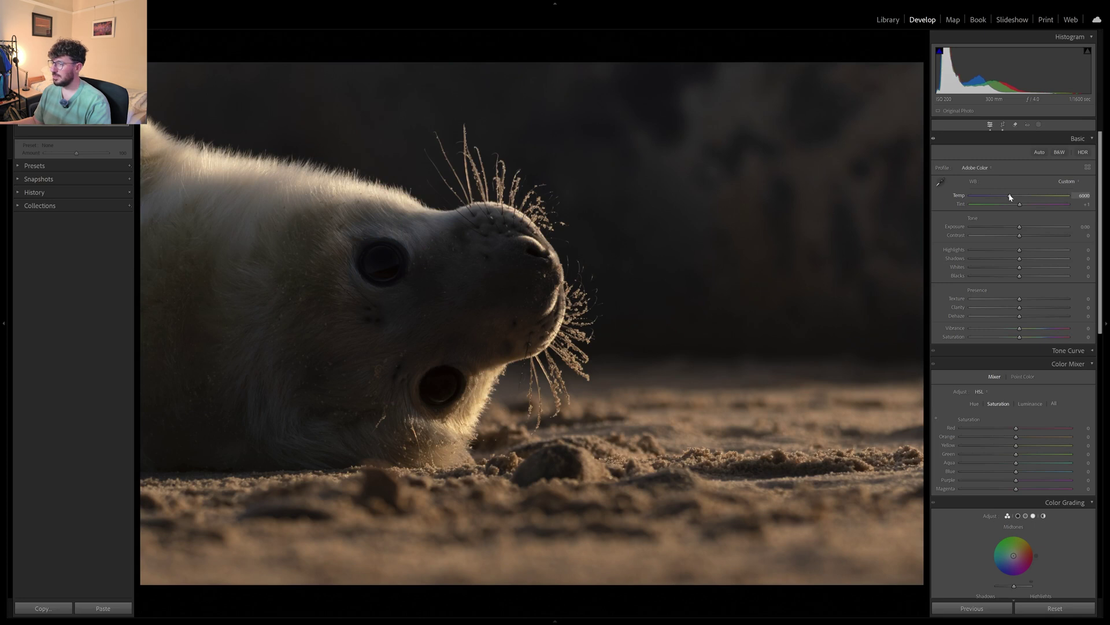
key(backslash)
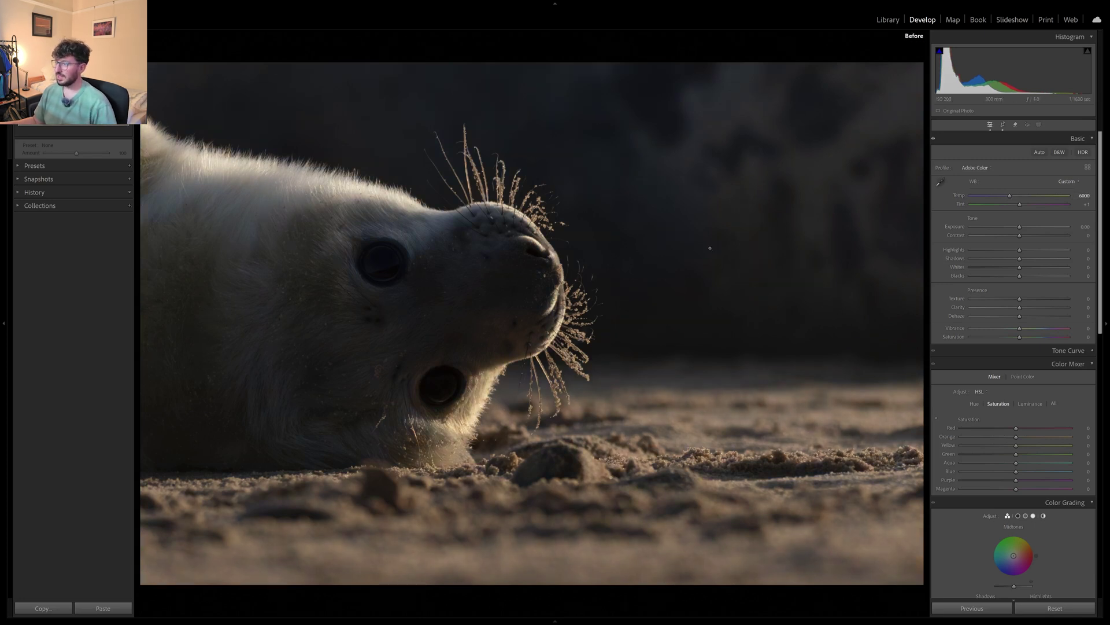
key(backslash)
key(backslash)
key(backslash)
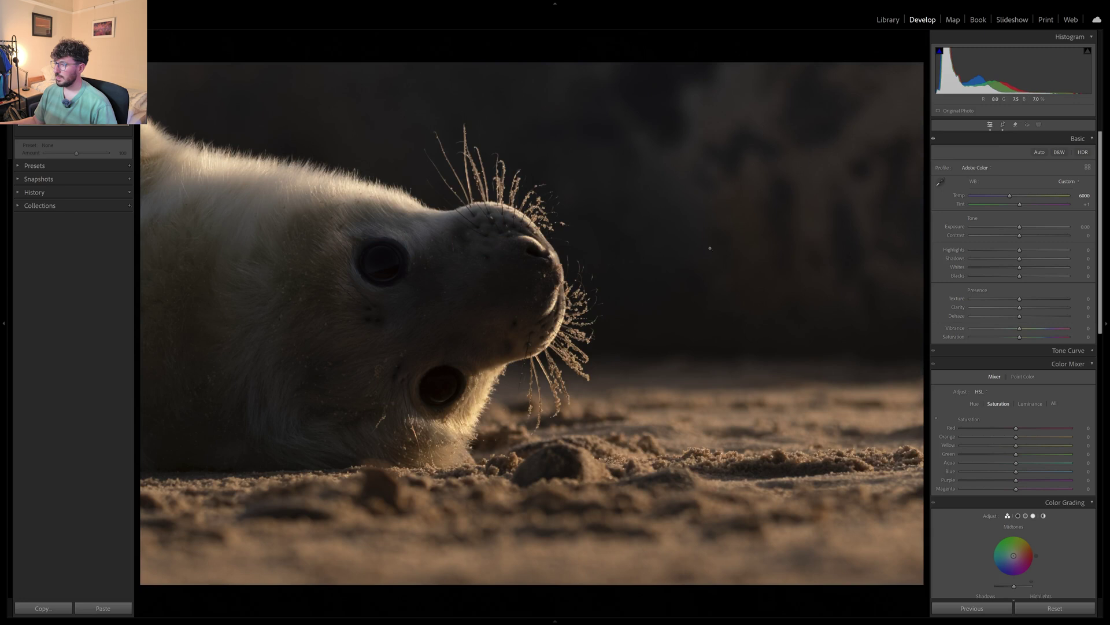
key(backslash)
key(backslash)
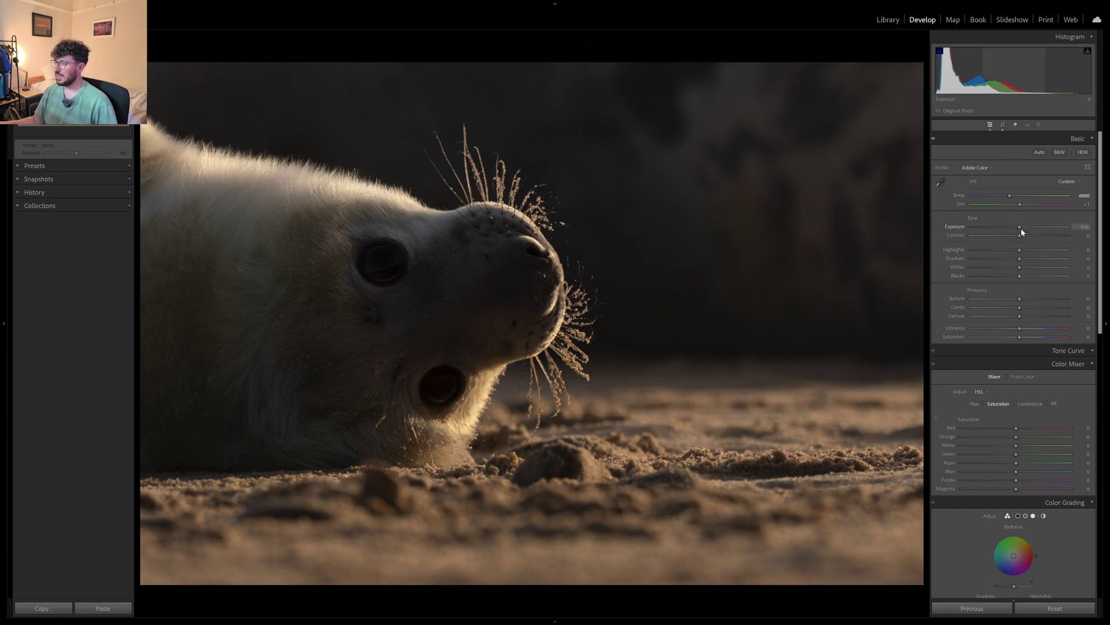
- Set Exposure to +0.40 and leave Contrast reset at 0
drag(1021, 229, 1025, 227)
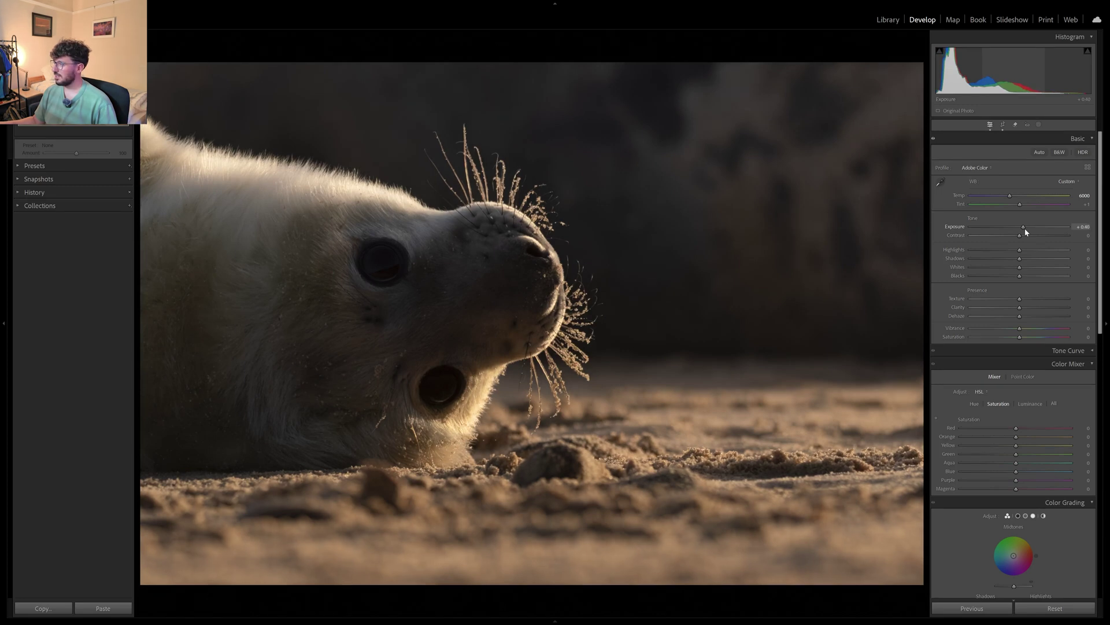
drag(1025, 228, 1025, 228)
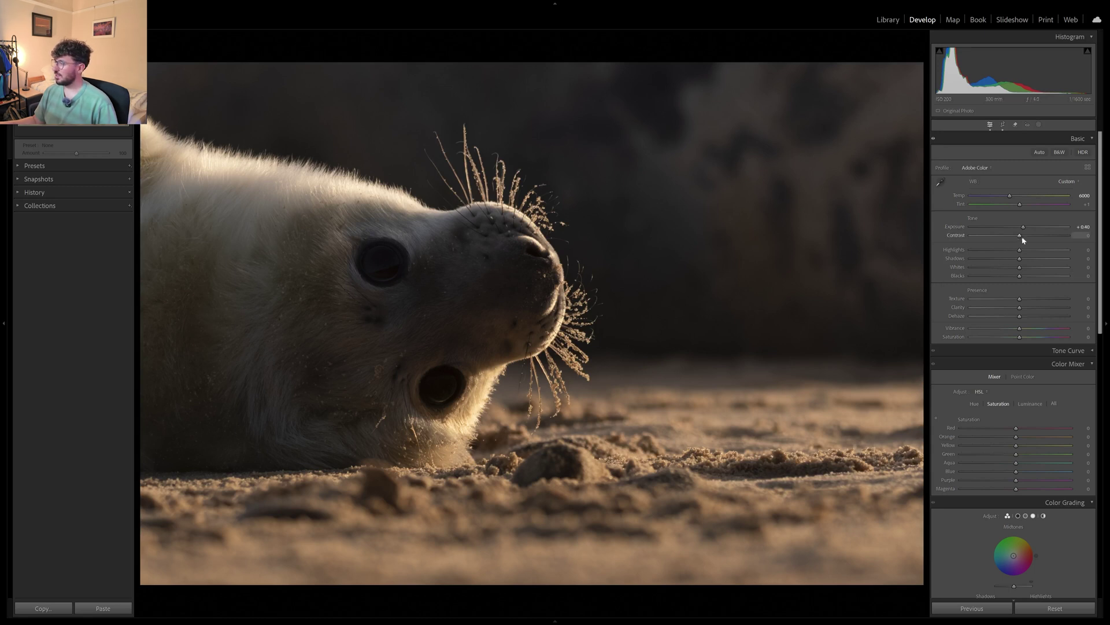
mouse_move(1021, 239)
mouse_down()
mouse_move(1053, 240)
mouse_move(1007, 239)
mouse_move(1025, 235)
mouse_up()
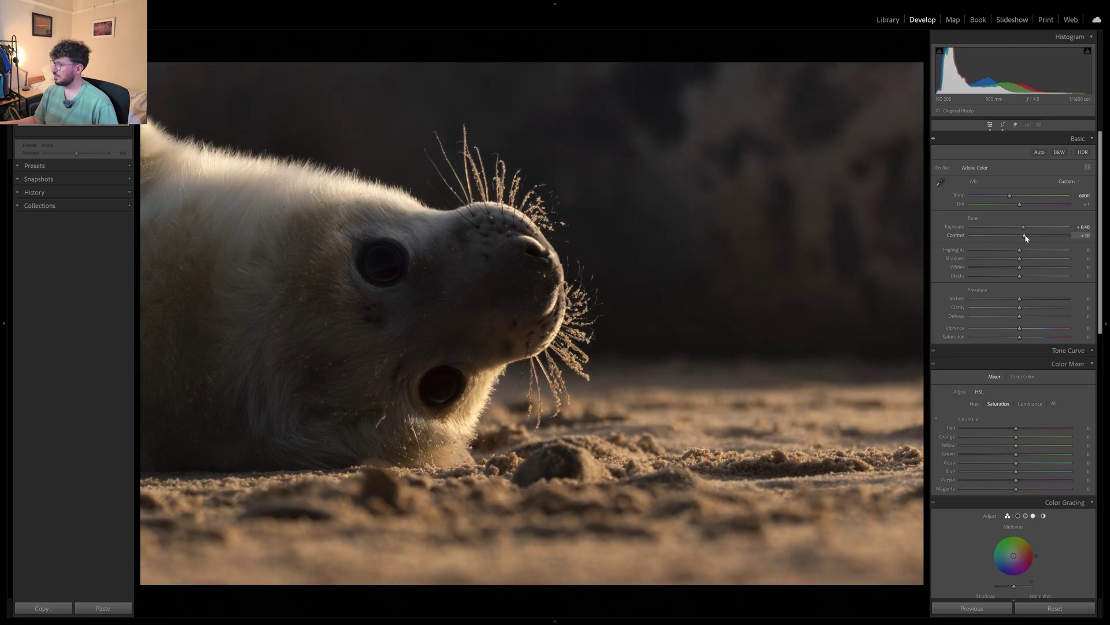
double_click(1025, 235)
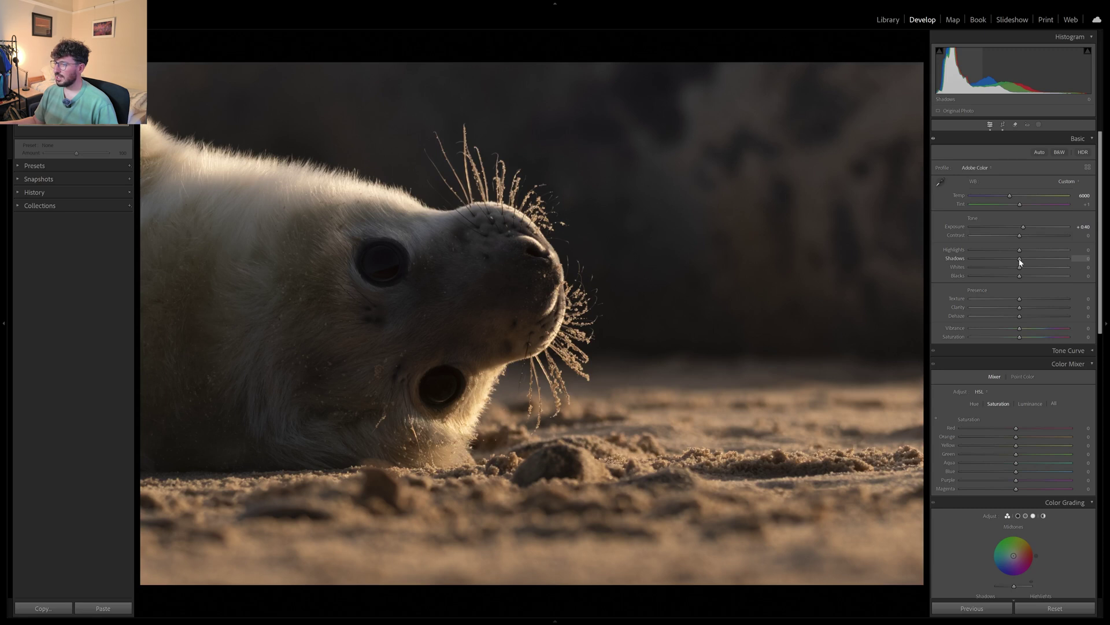
- Lift Shadows to +32, ease Vibrance down slightly, and show the masking options
drag(1020, 261, 1036, 260)
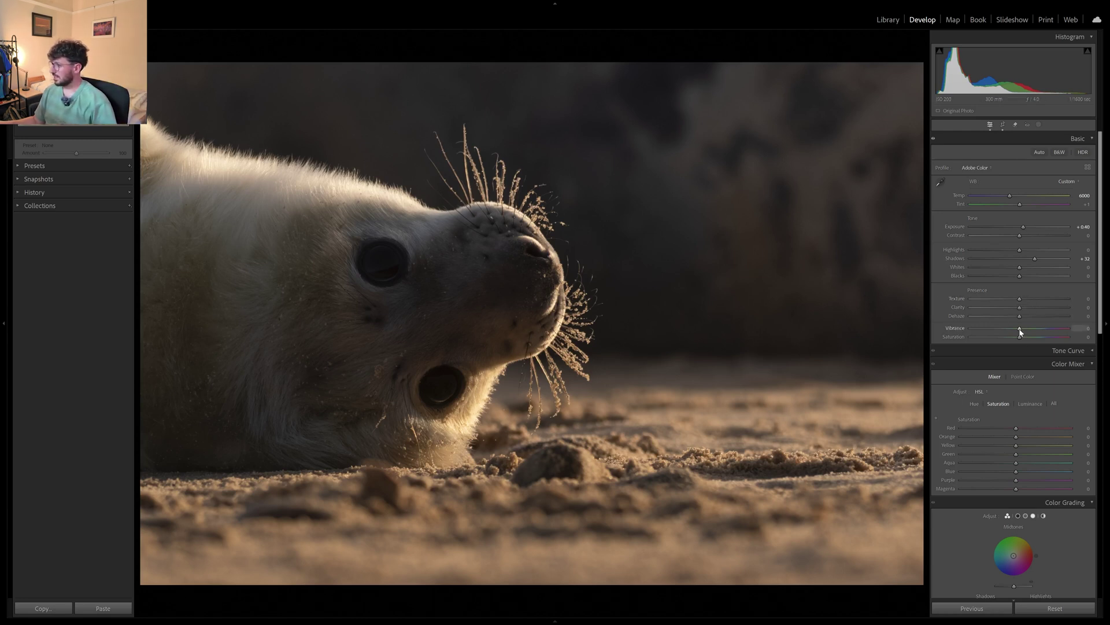
drag(1020, 331, 1020, 328)
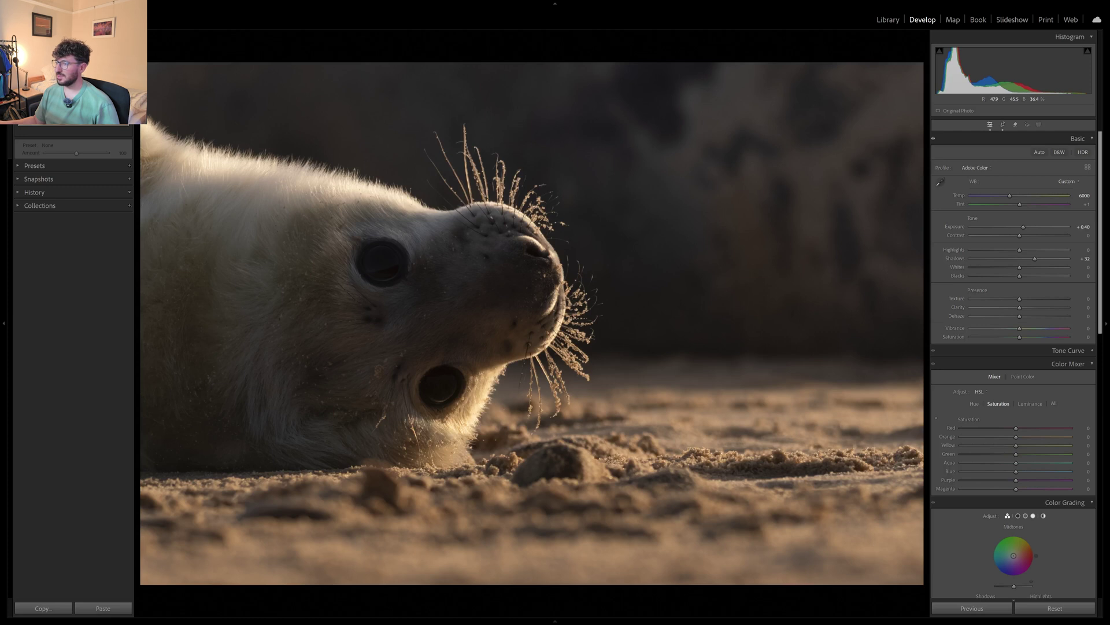
click(1039, 124)
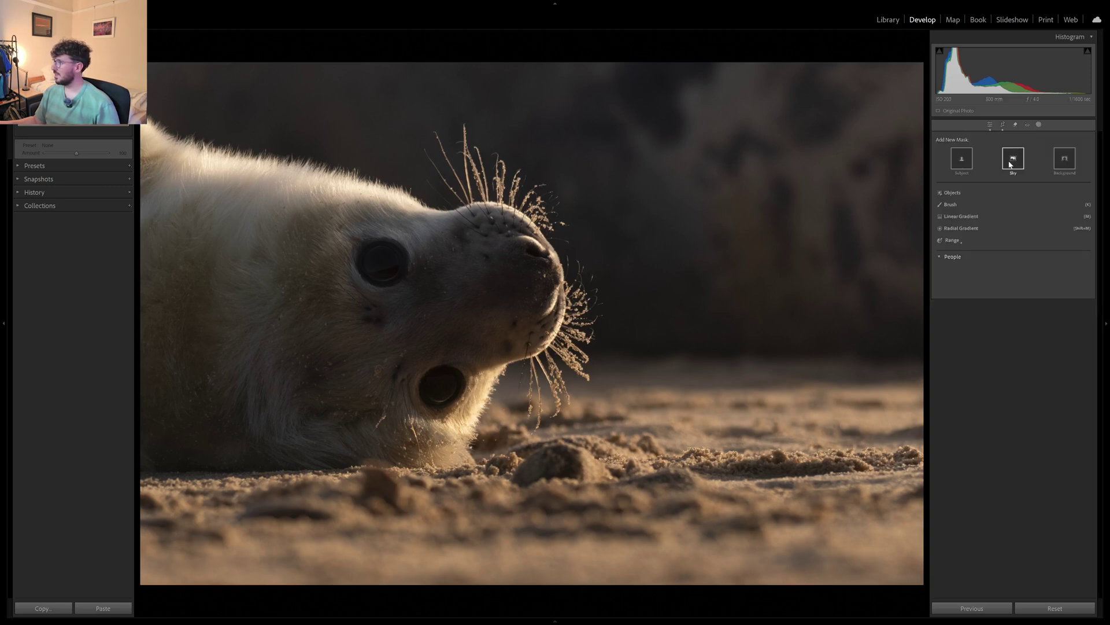
- Create Mask 1 with Select Background, covering the backdrop and sand
click(1065, 158)
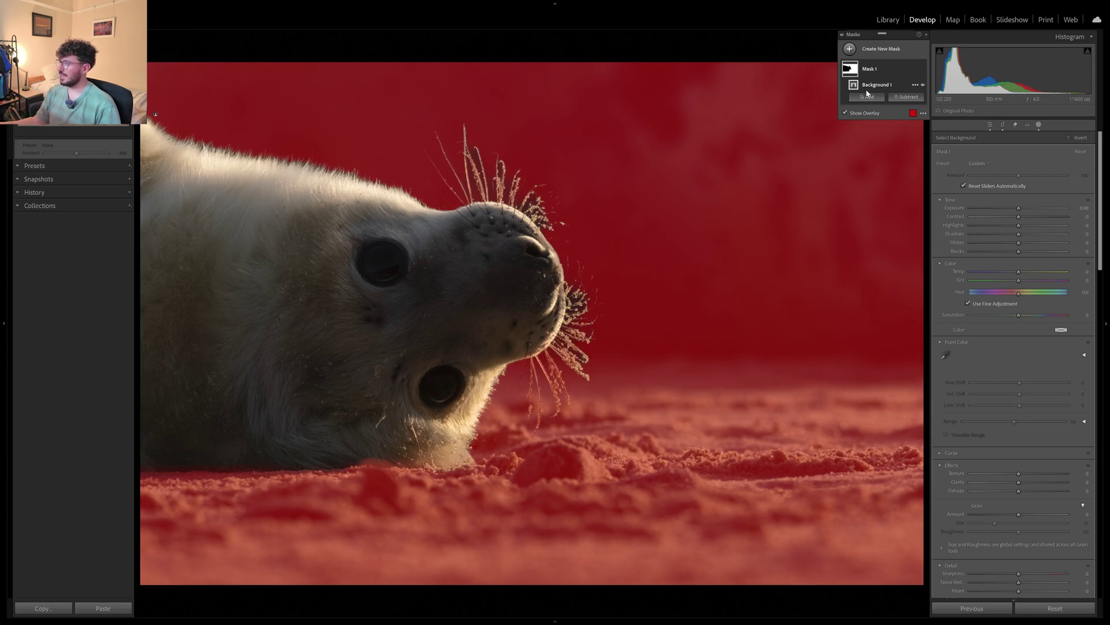
- Intersect Background 1 with a second Select Background component, then select Mask 1
click(914, 85)
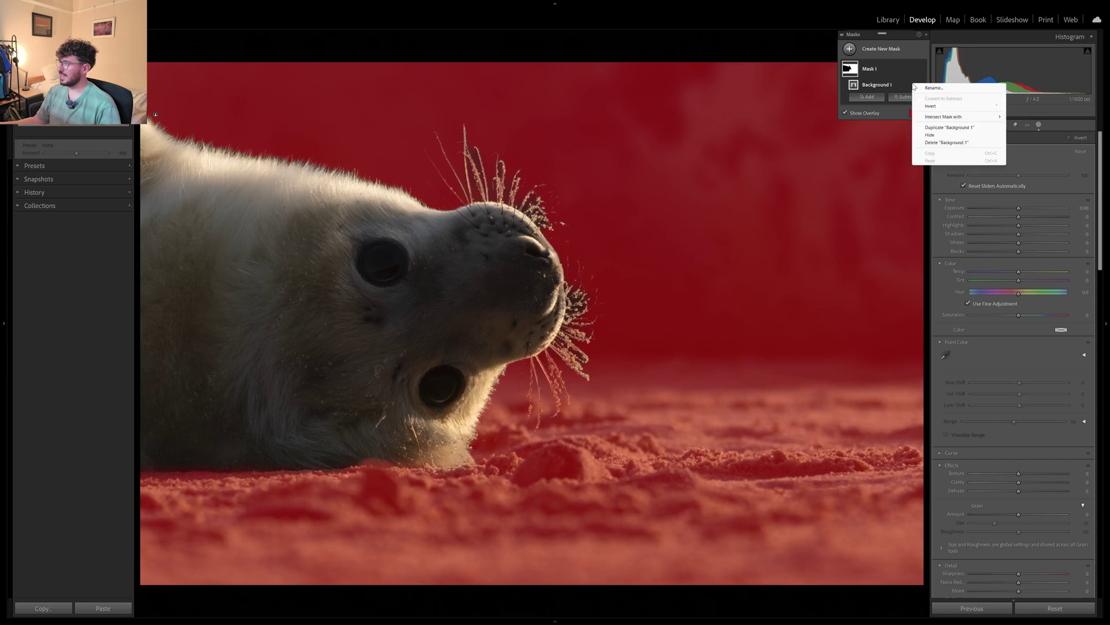
mouse_move(954, 119)
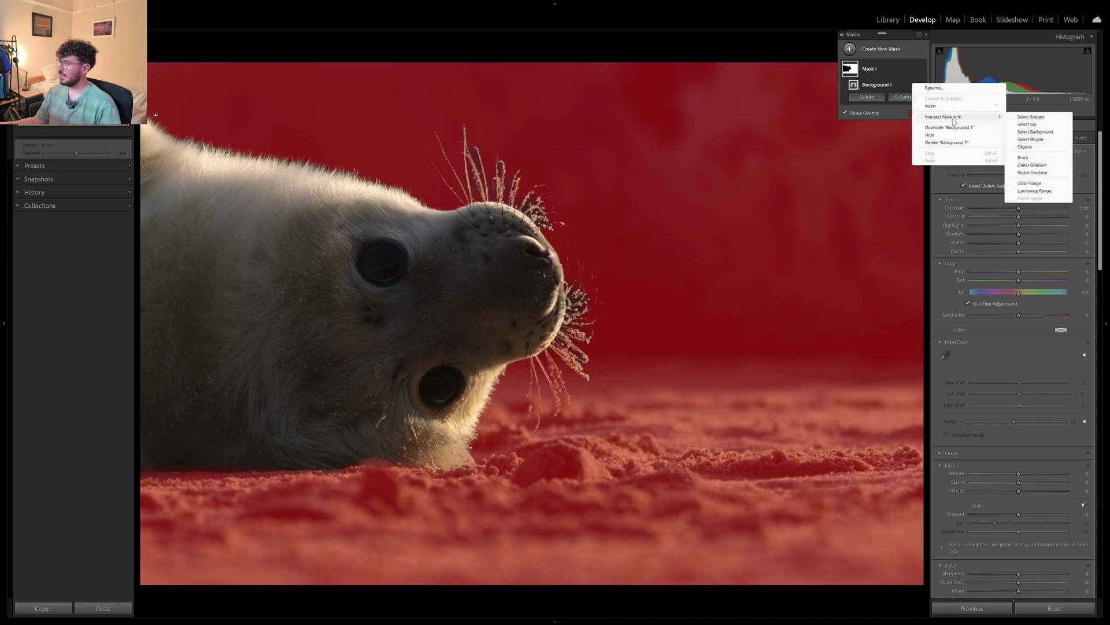
click(1034, 132)
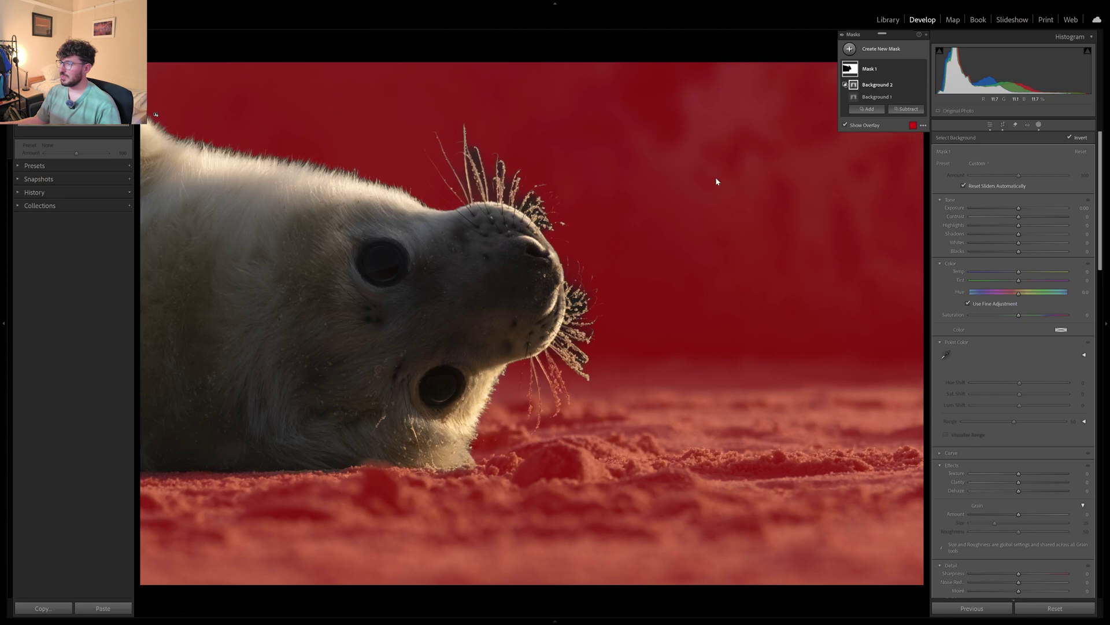
click(882, 69)
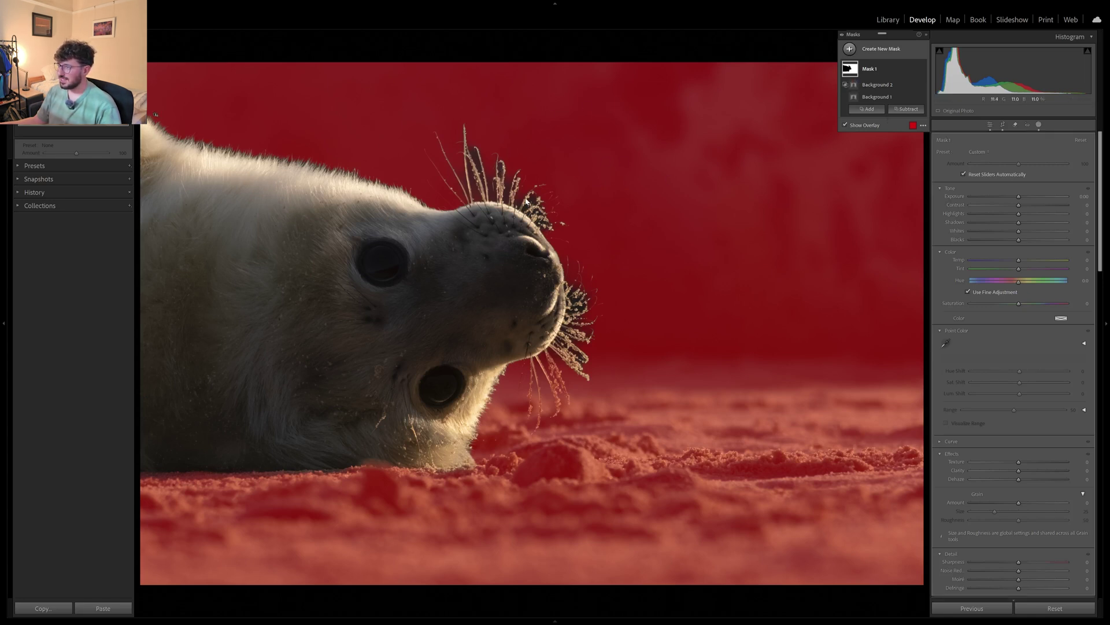
- Add a Luminance Range component sampled from the whiskers and narrow it to about 15/26
click(865, 110)
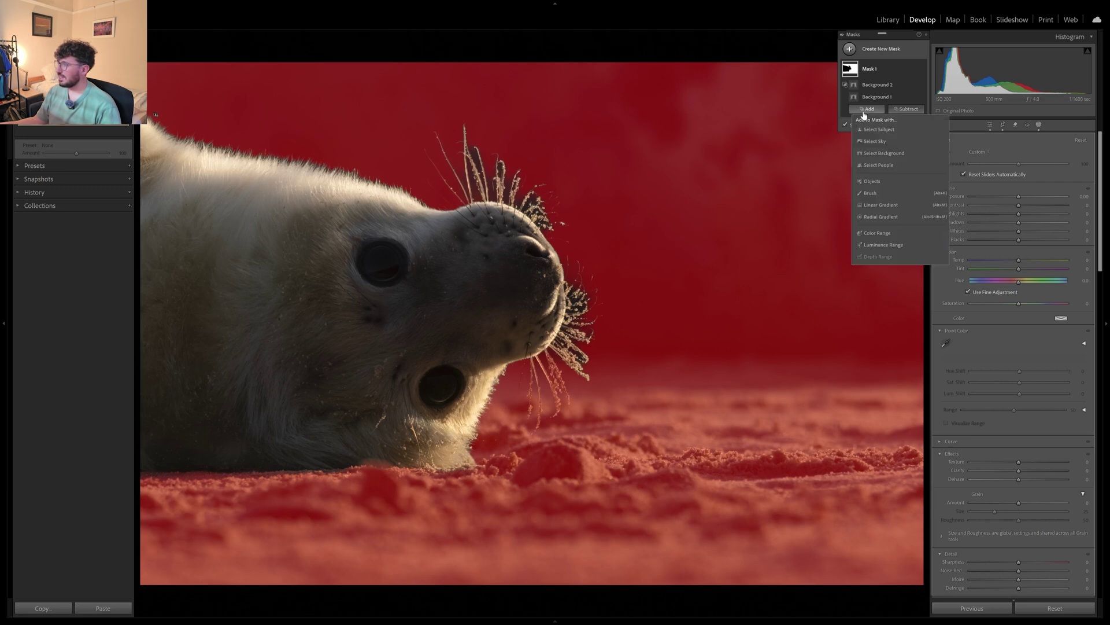
click(895, 245)
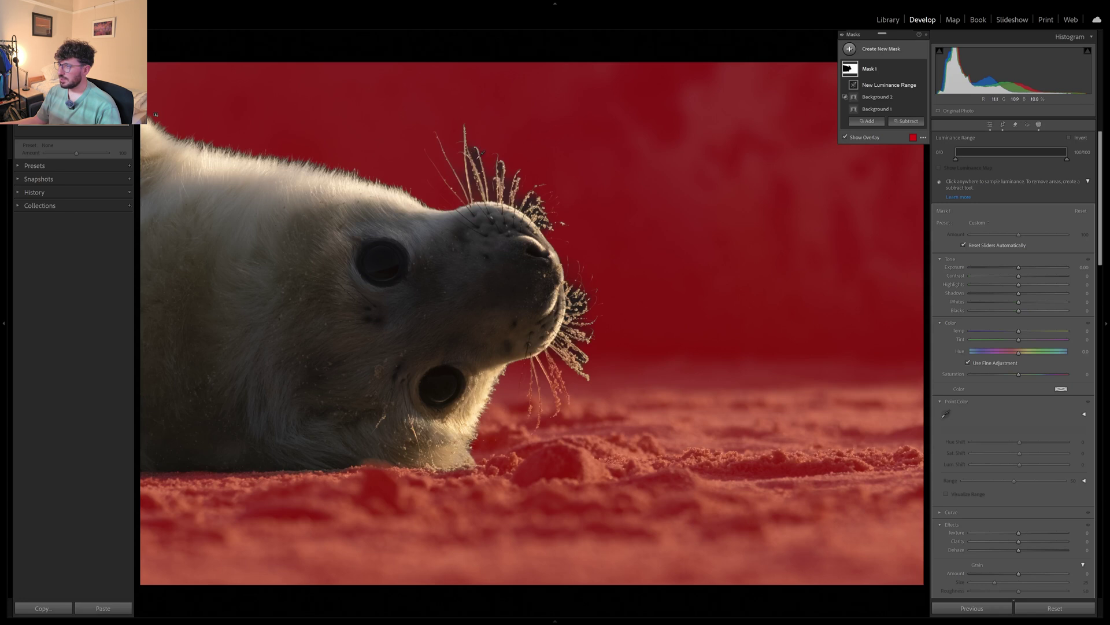
click(476, 159)
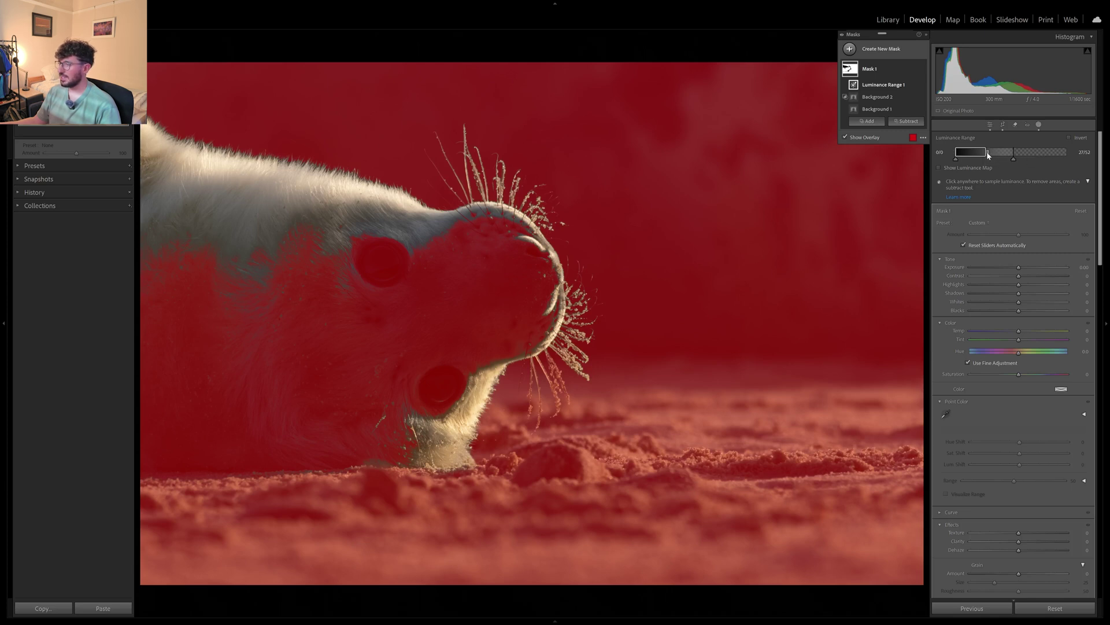
mouse_move(987, 153)
mouse_down()
mouse_move(999, 155)
mouse_move(971, 161)
mouse_up()
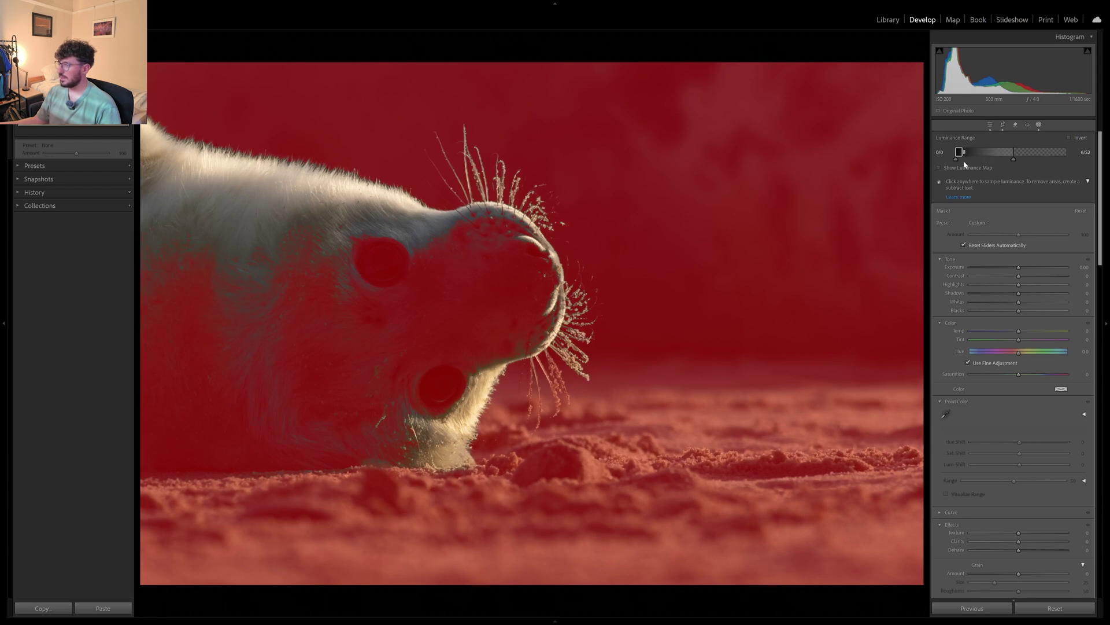
mouse_move(963, 162)
mouse_down()
mouse_move(1011, 165)
mouse_move(985, 165)
mouse_up()
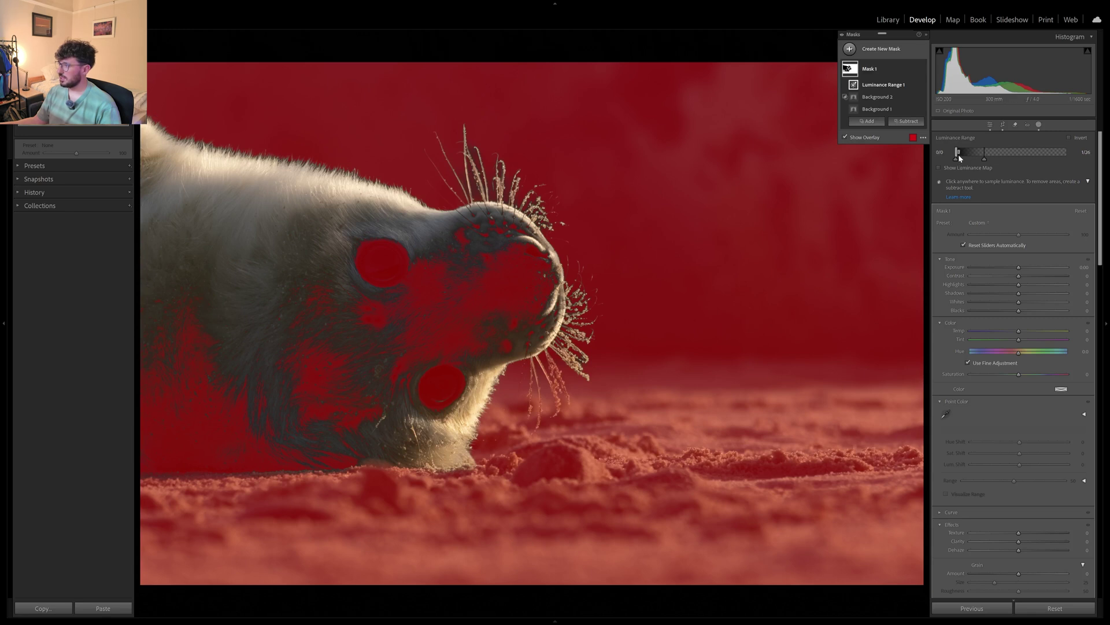
drag(959, 154, 974, 155)
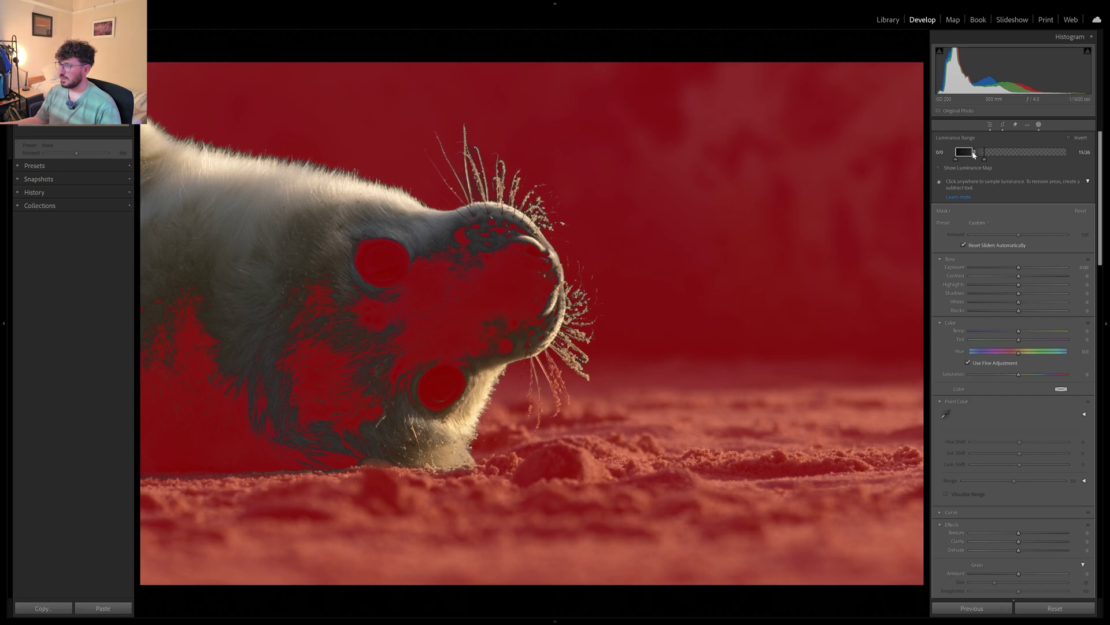
drag(975, 154, 975, 154)
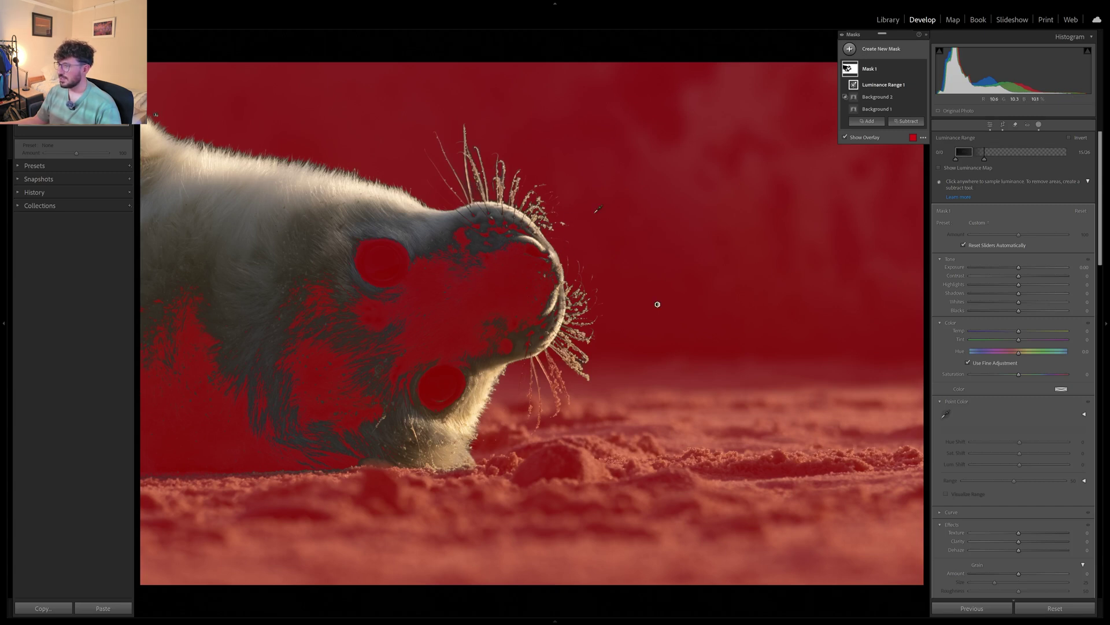
- Subtract a whisker-sampled Luminance Range from Mask 1, undoing the overshoot onto the sand, then add a brush
click(906, 120)
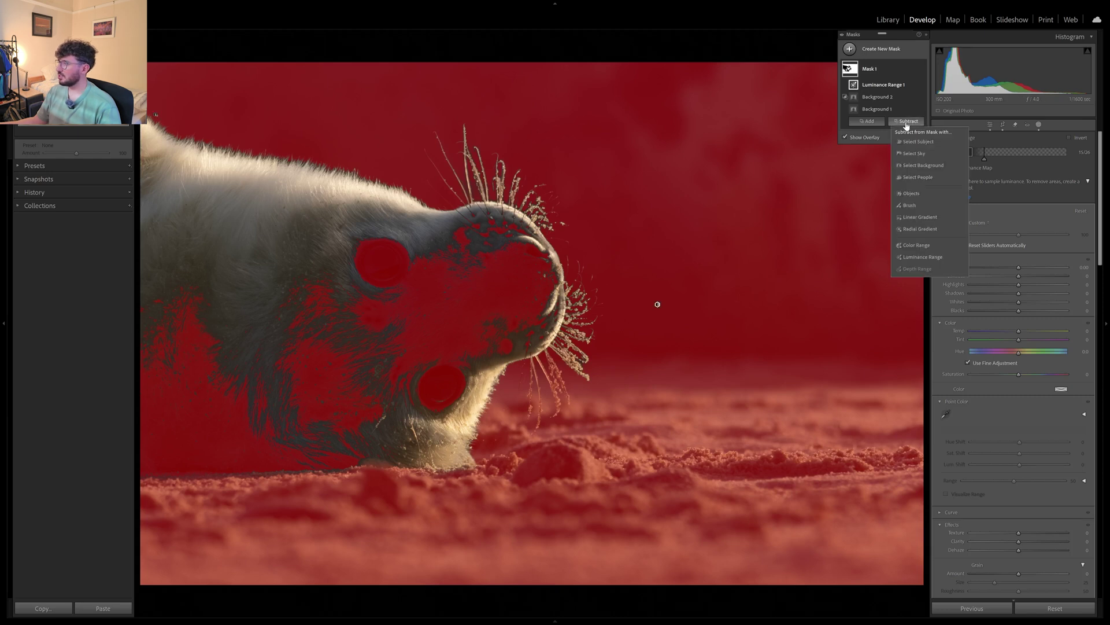
click(923, 257)
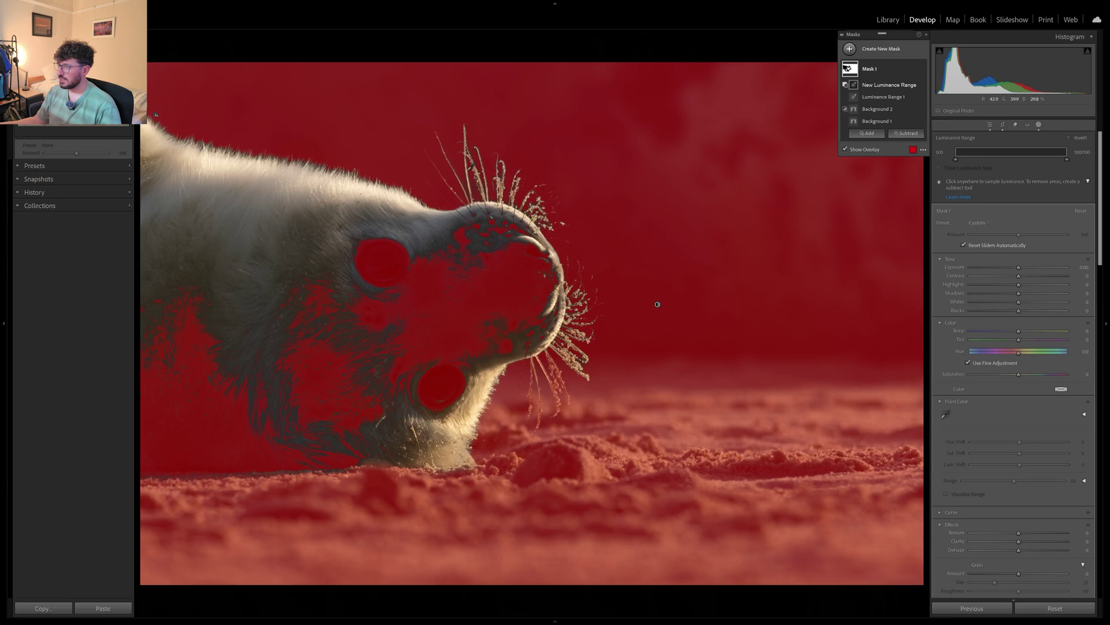
click(466, 170)
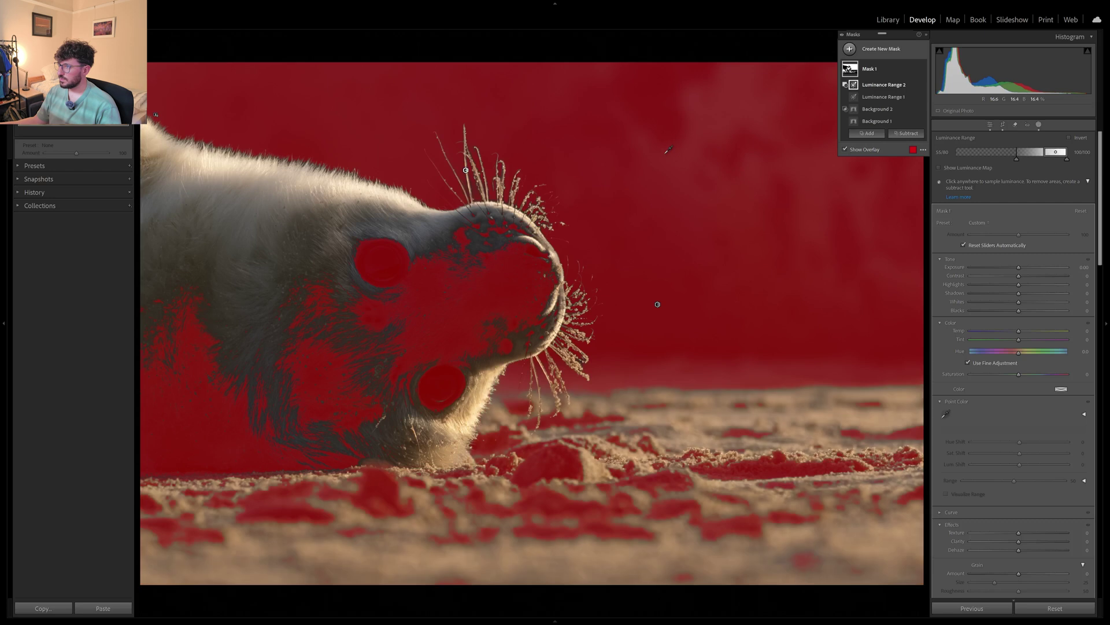
drag(1017, 159, 1049, 168)
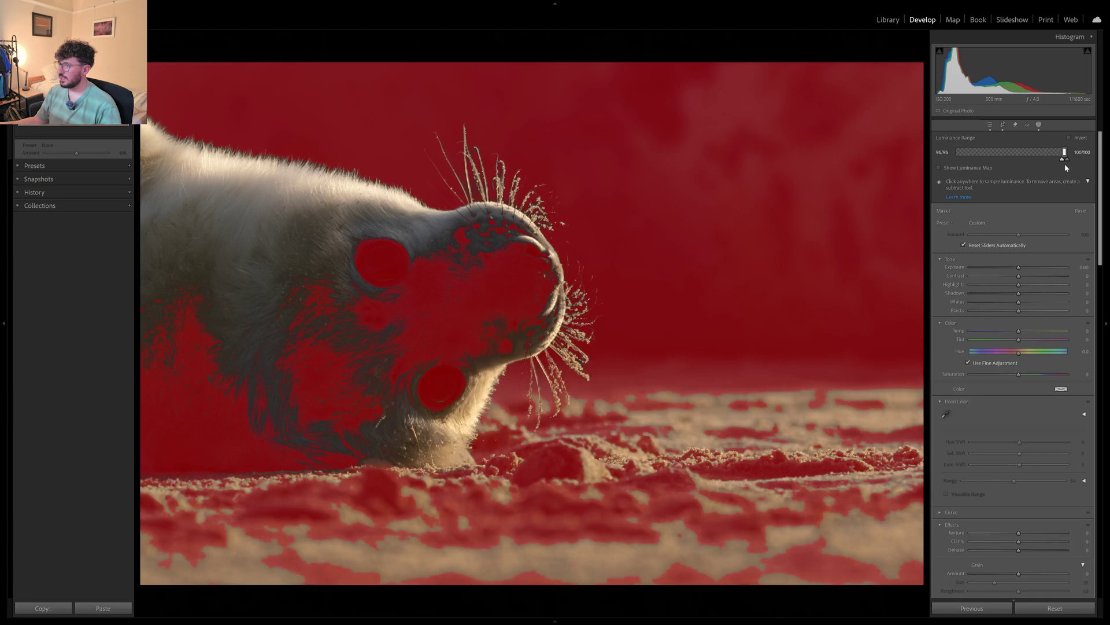
drag(1048, 167, 1055, 165)
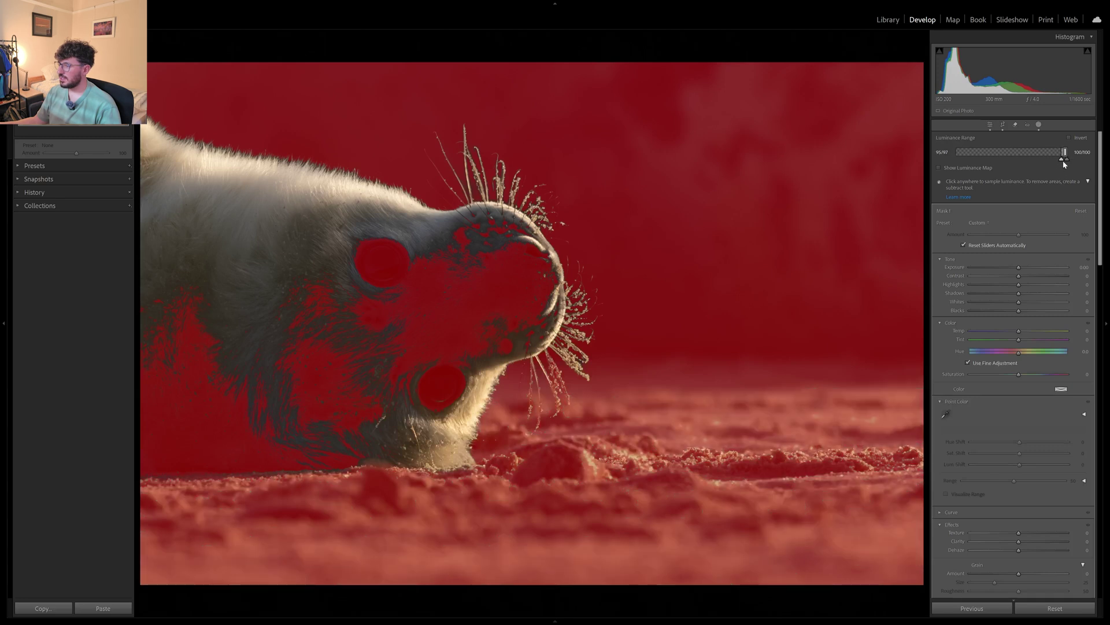
key(ctrl+z)
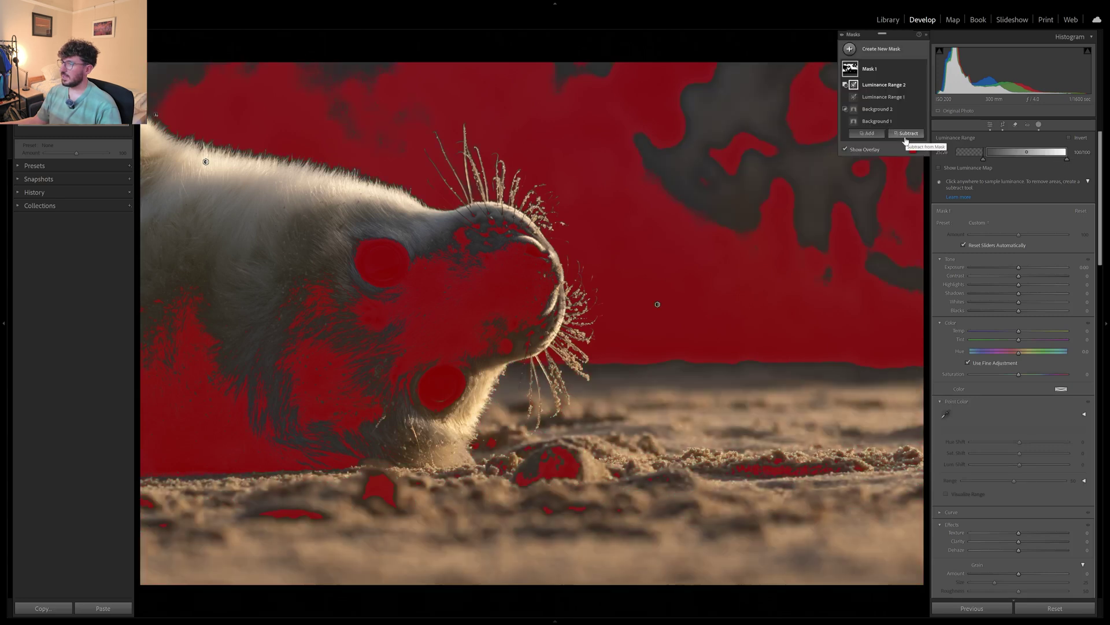
click(869, 134)
click(870, 217)
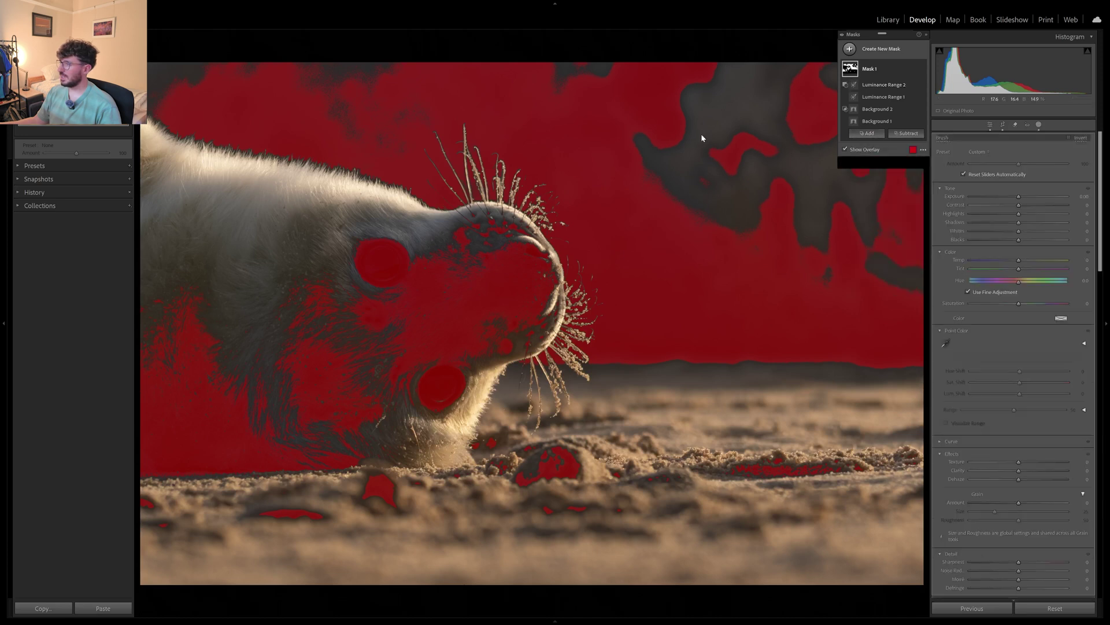
- Paint the top-right background patches into Mask 1 with a Flow 100, Size 28.9 brush
double_click(977, 175)
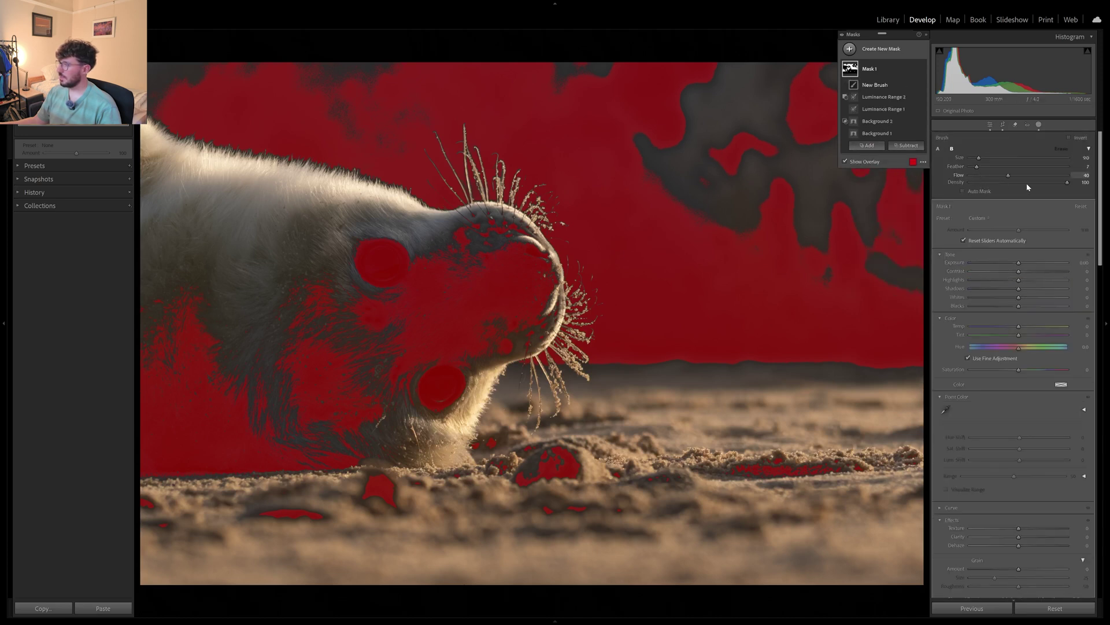
drag(978, 161, 999, 160)
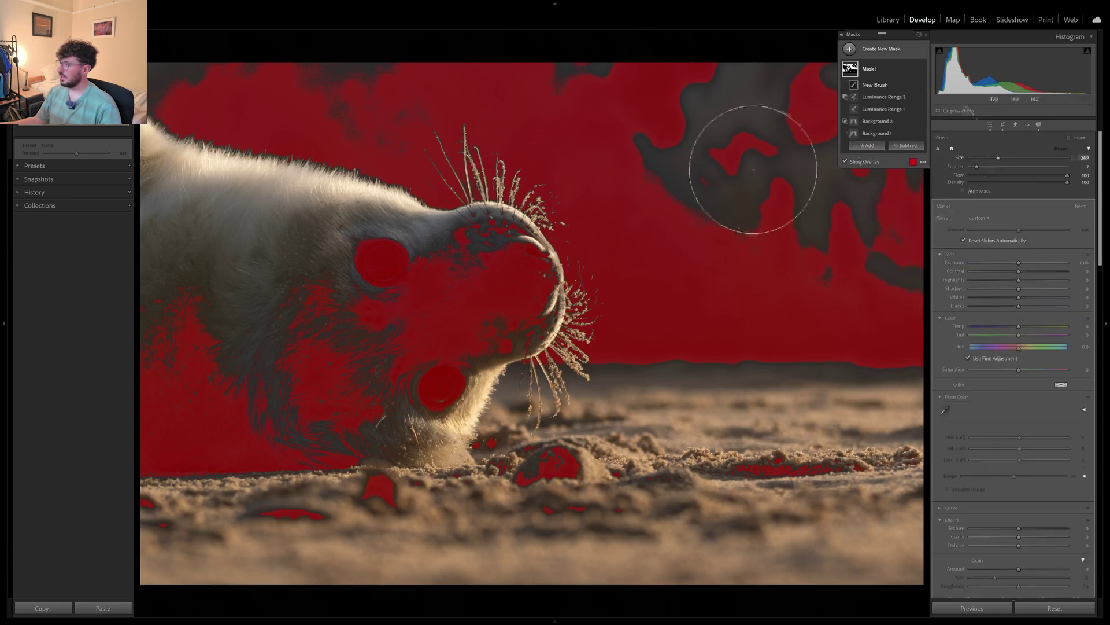
drag(699, 106, 679, 108)
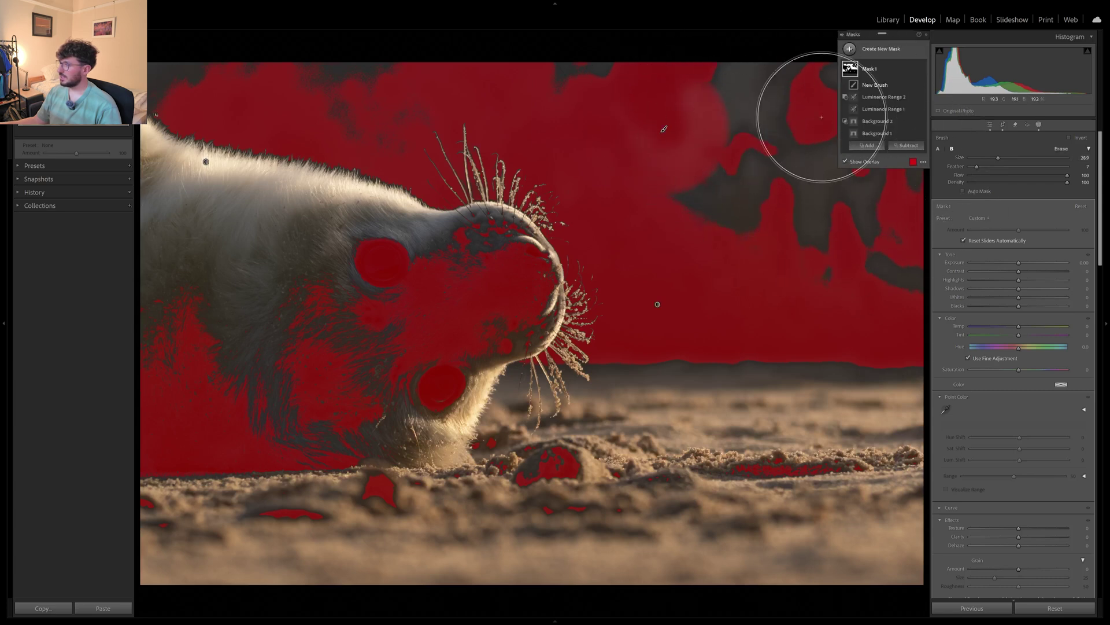
mouse_move(818, 112)
mouse_down()
mouse_move(862, 211)
mouse_move(208, 63)
mouse_move(348, 69)
mouse_up()
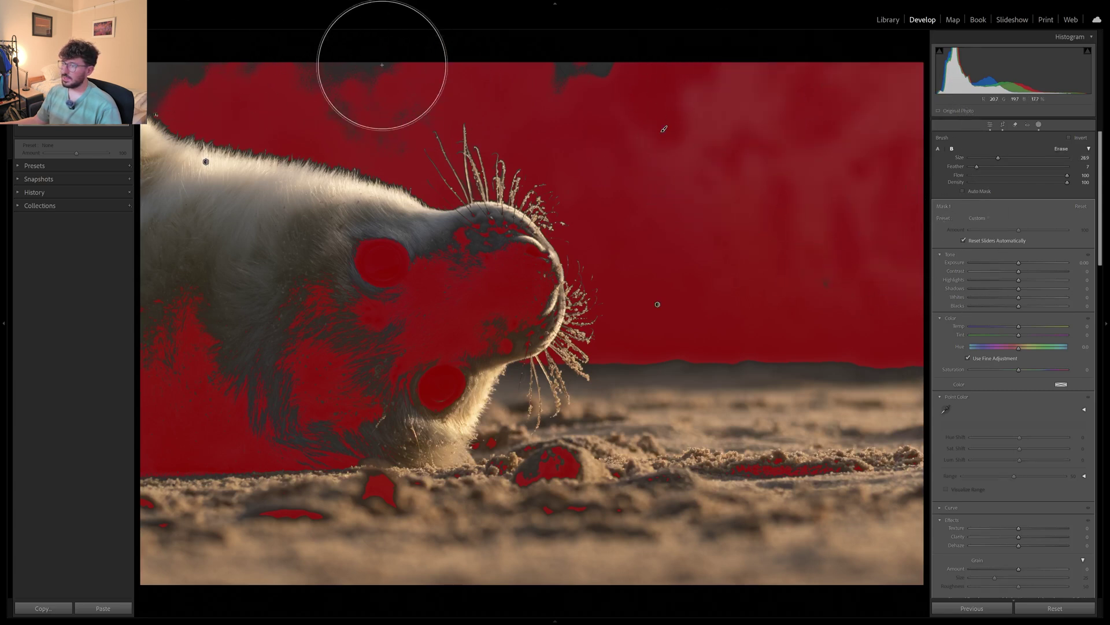
- Erase Mask 1 from the seal's face and leftover sand spots with a subtracting brush
key(shift+w)
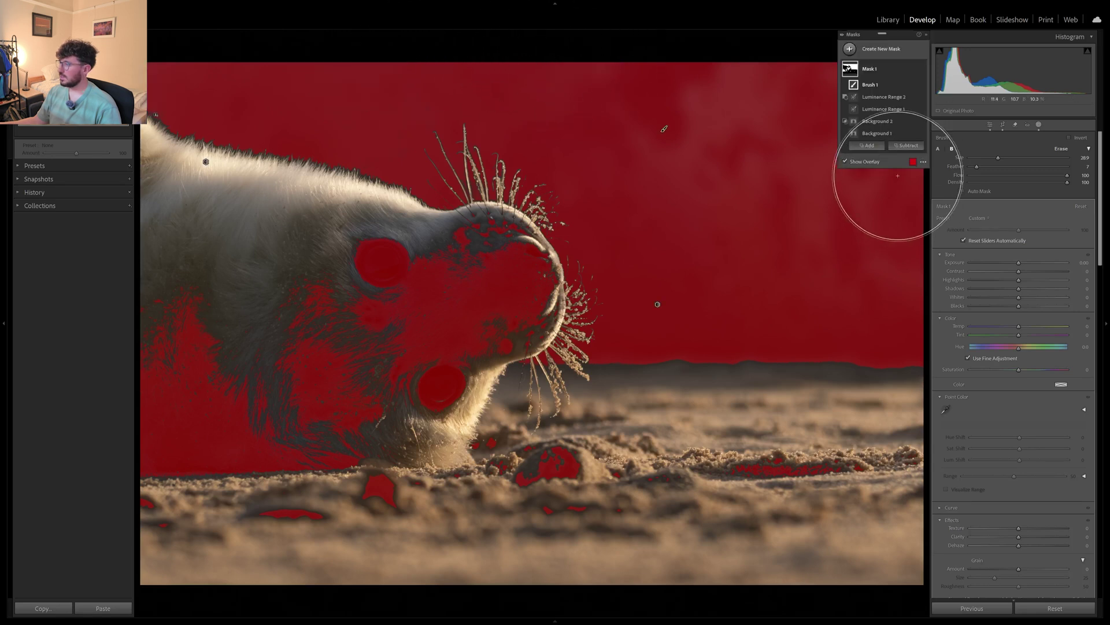
click(906, 145)
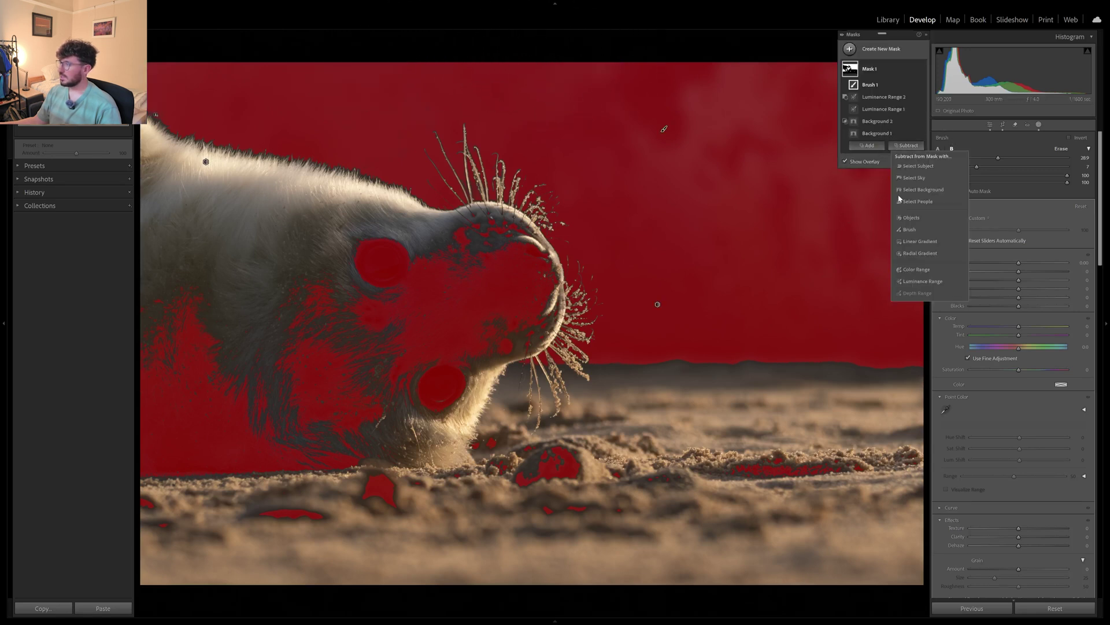
click(909, 229)
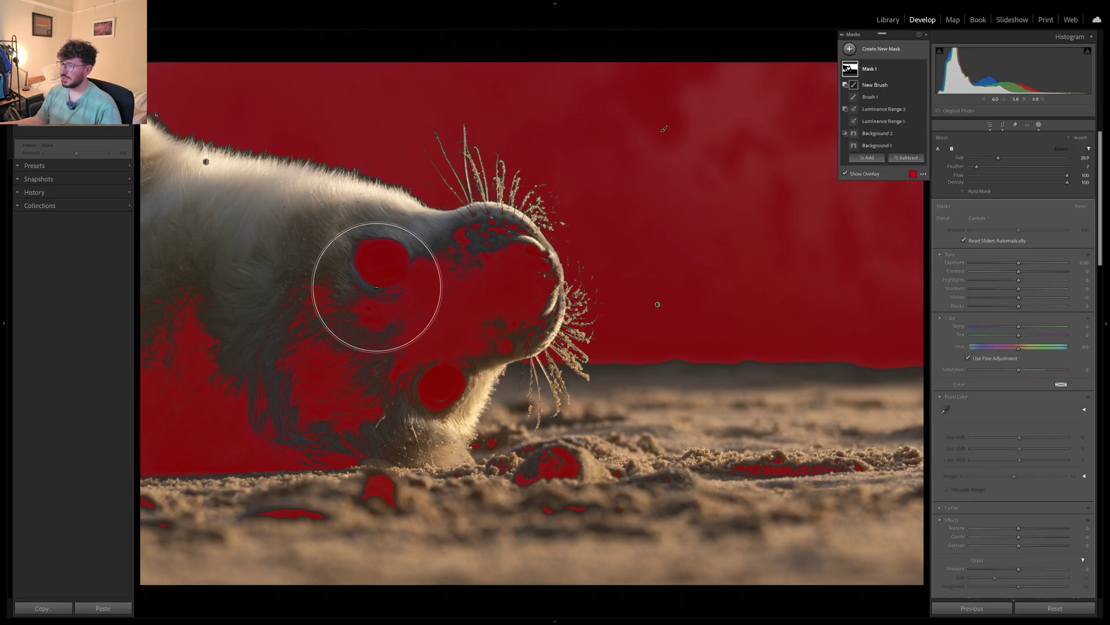
mouse_move(377, 287)
mouse_down()
mouse_move(400, 331)
mouse_move(454, 309)
mouse_move(410, 282)
mouse_move(438, 295)
mouse_move(493, 283)
mouse_up()
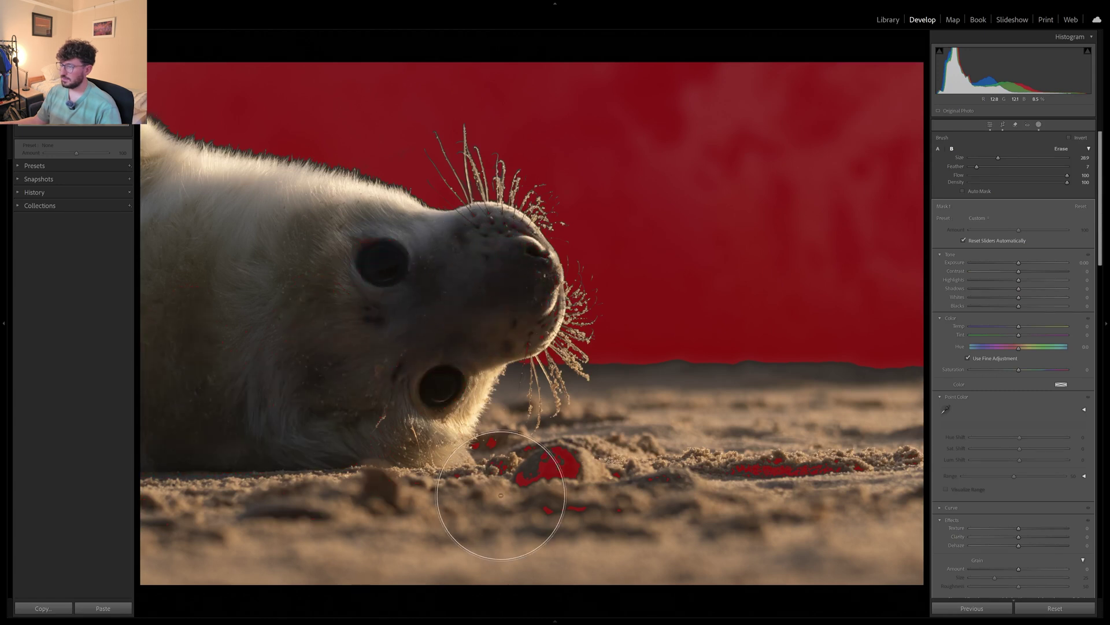
mouse_move(501, 495)
mouse_down()
mouse_move(719, 513)
mouse_move(761, 491)
mouse_move(744, 471)
mouse_up()
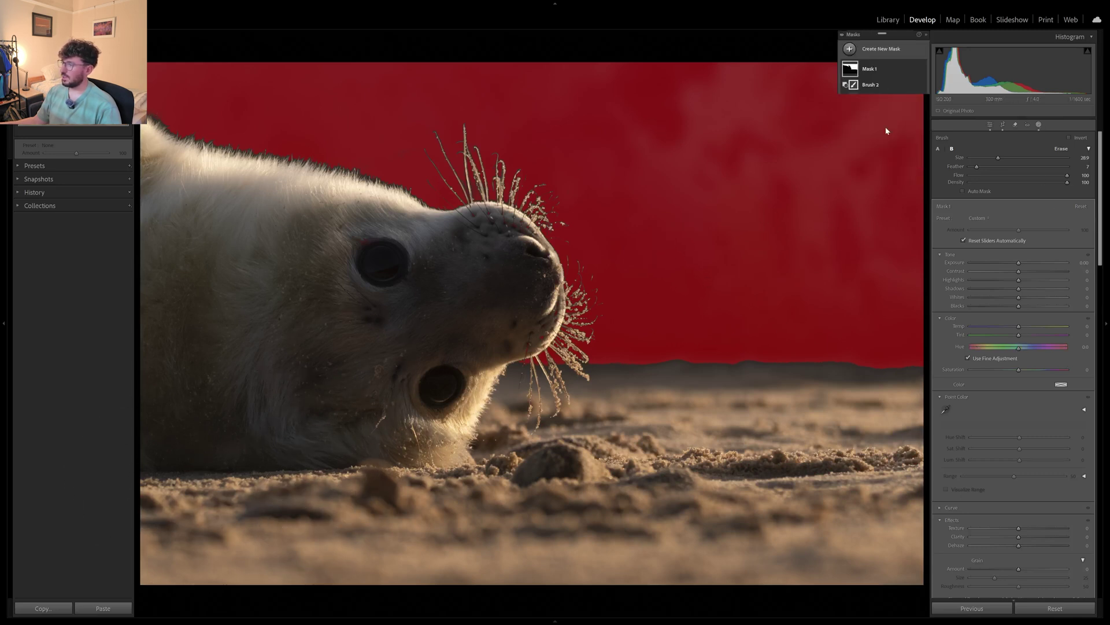
- Reselect Mask 1 and hide its red overlay
key(shift+w)
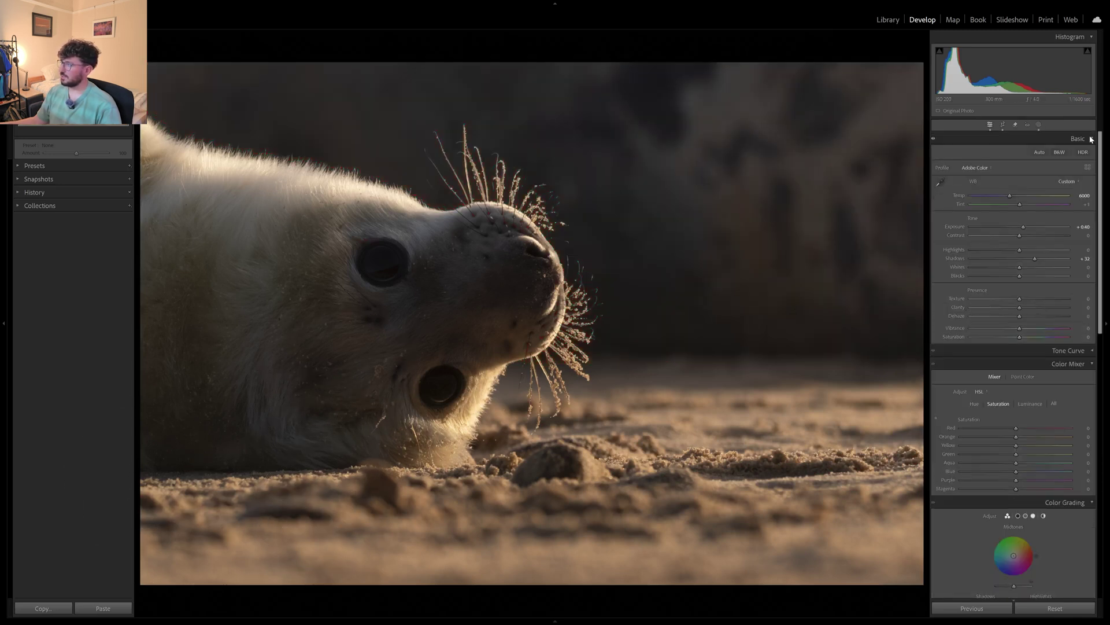
click(1039, 125)
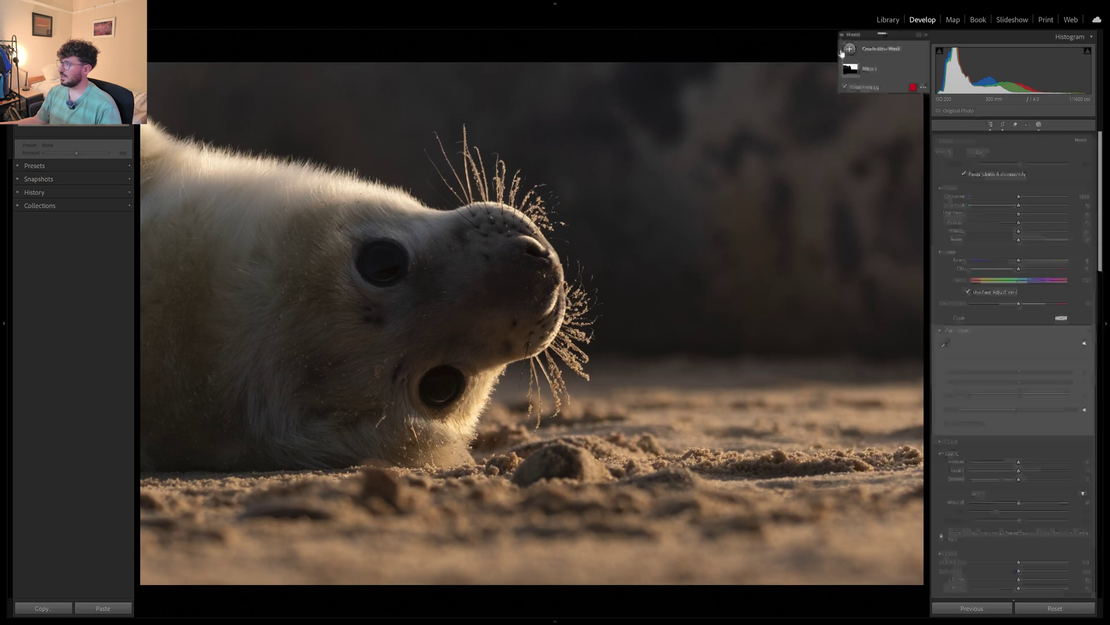
mouse_move(856, 73)
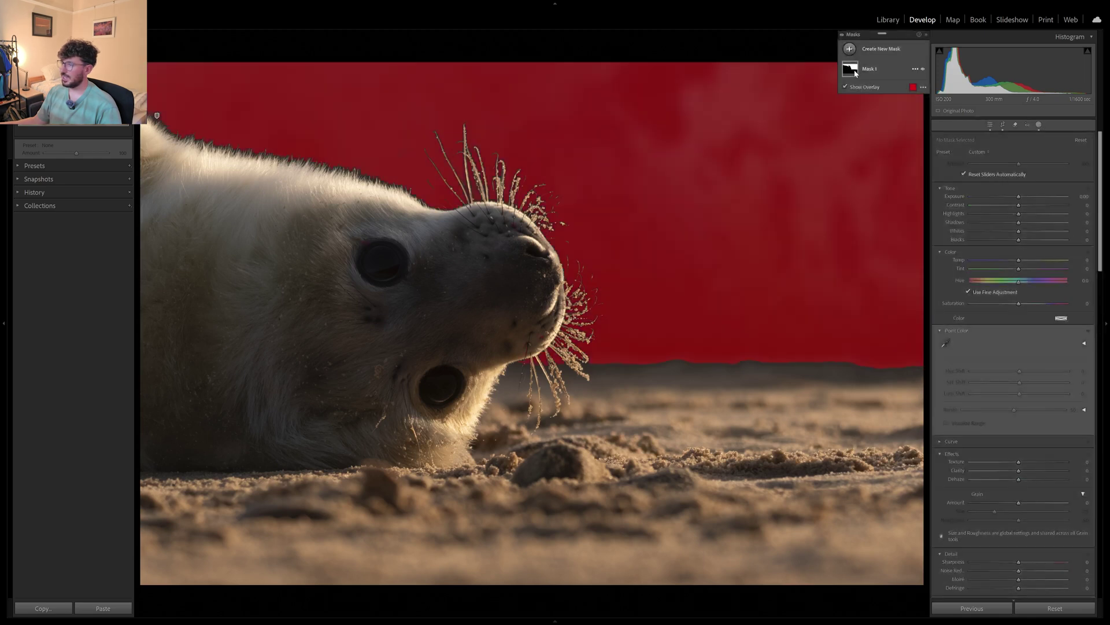
click(873, 70)
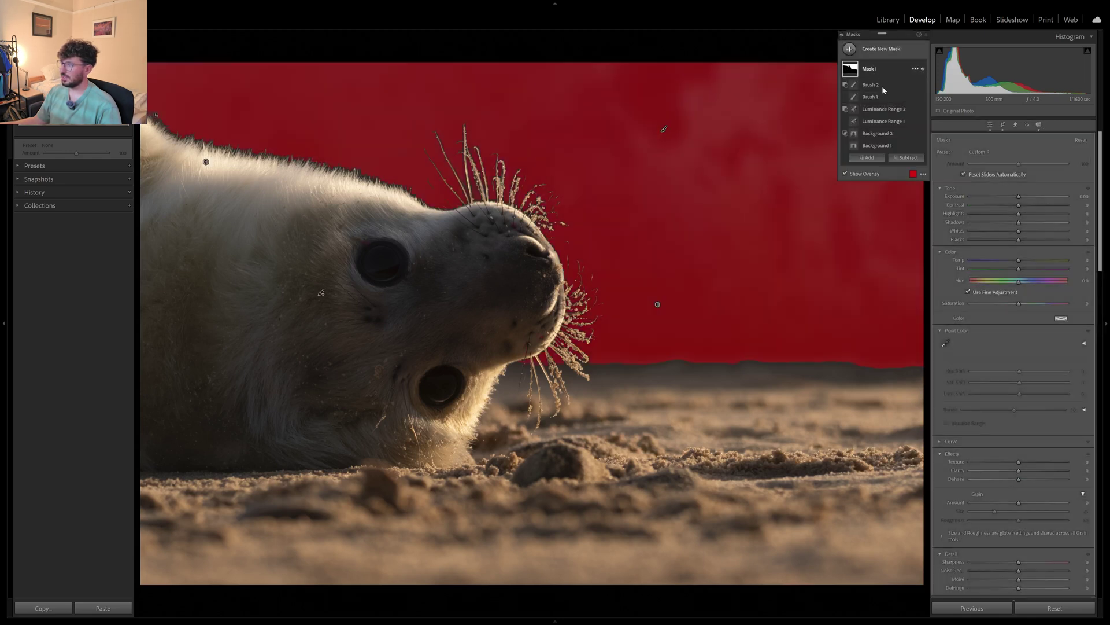
click(1020, 198)
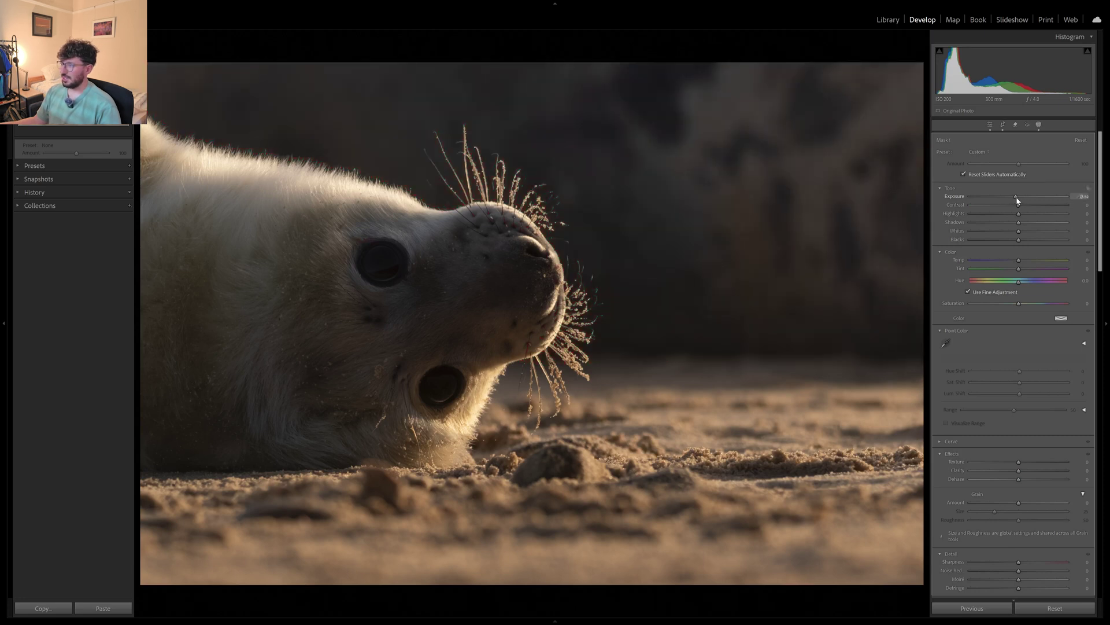
- Darken the masked background with Exposure adjusted and Highlights and Whites at -100
drag(1017, 200, 1009, 199)
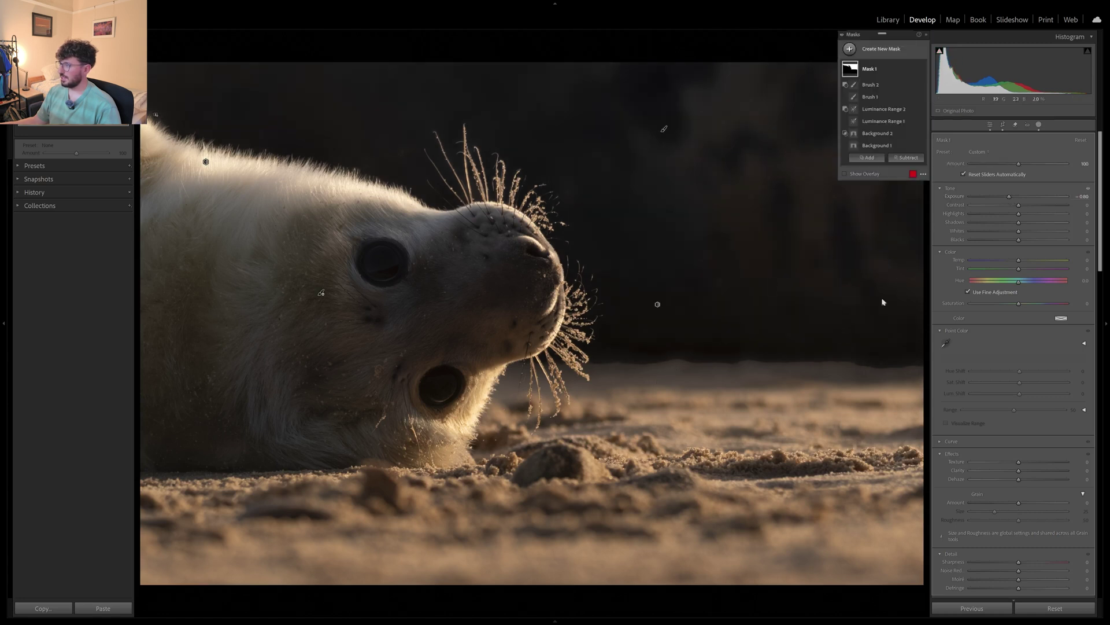
double_click(1010, 196)
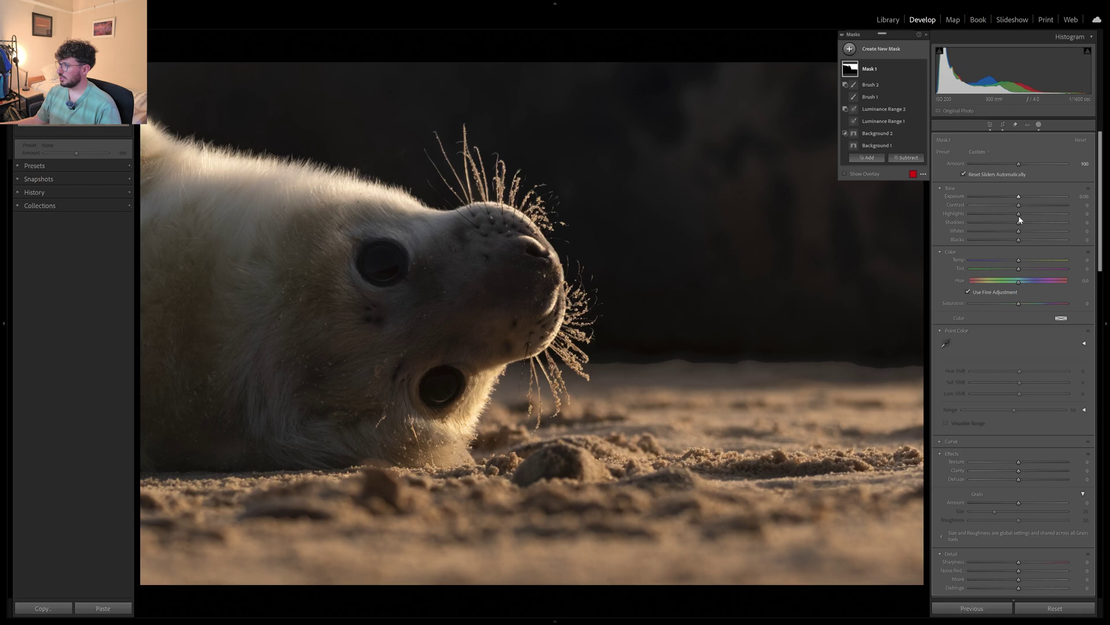
drag(1020, 214, 948, 220)
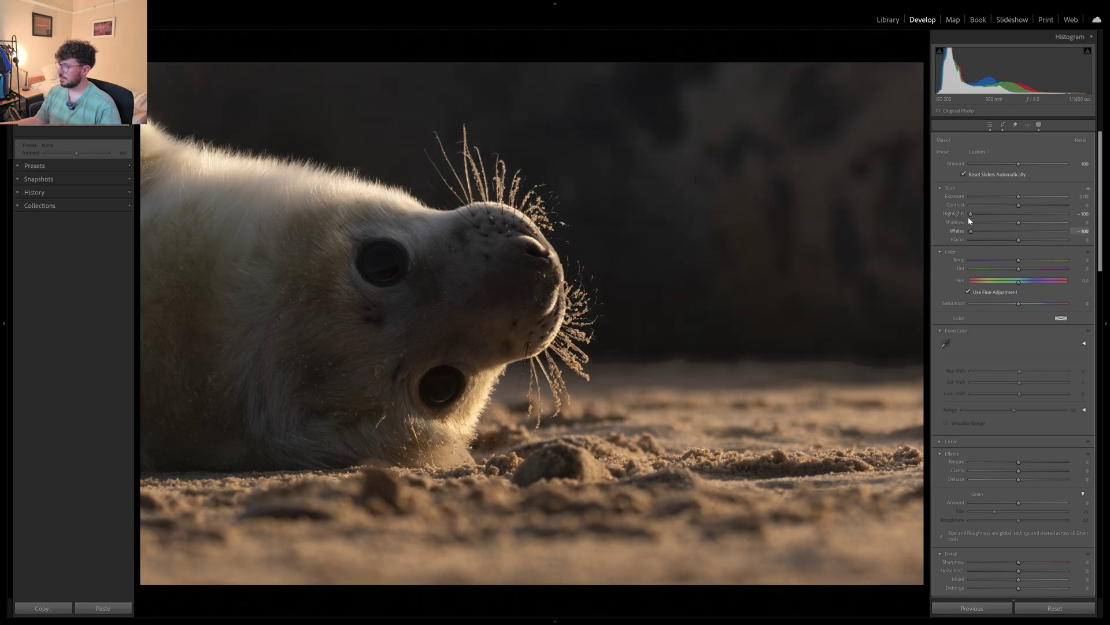
drag(974, 216, 1005, 196)
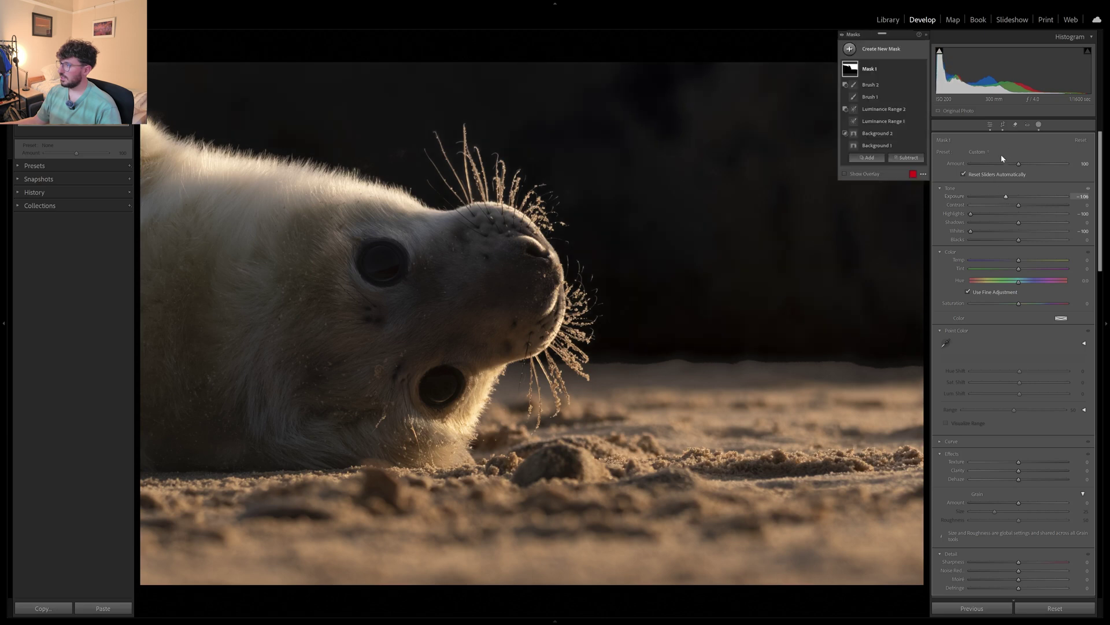
- Subtract a linear gradient from Mask 1, dragged up so the mask stops above the sand
click(907, 157)
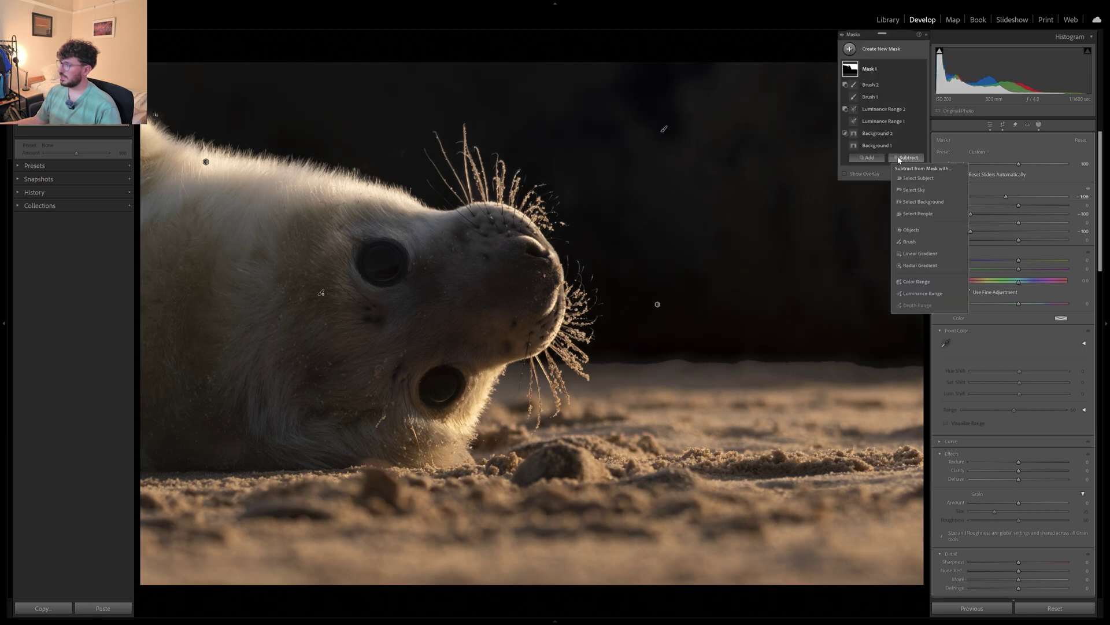
click(923, 258)
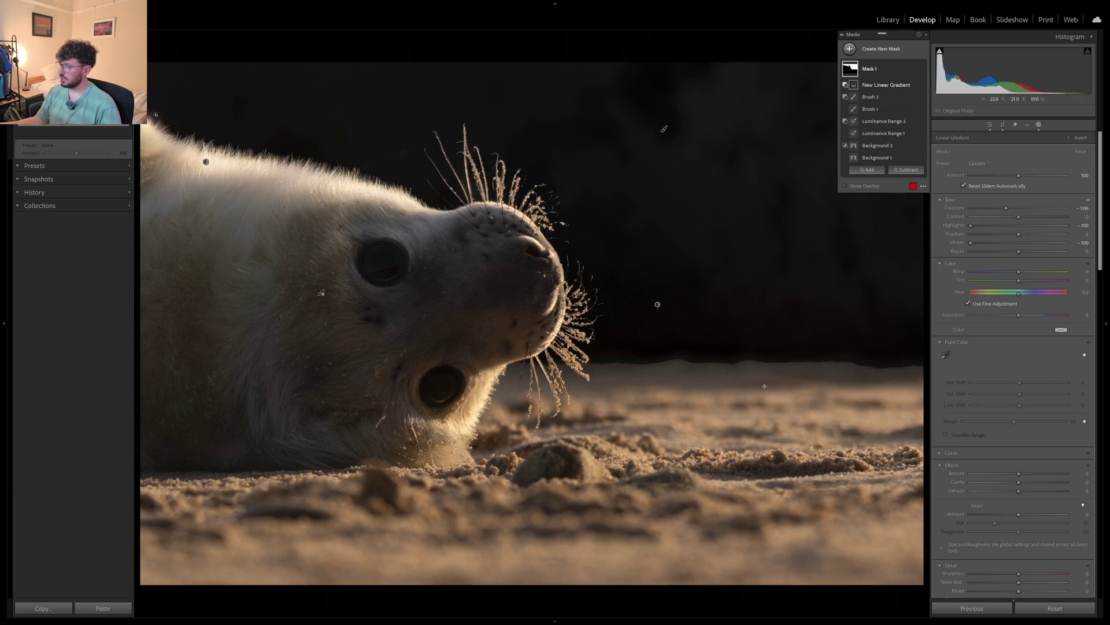
drag(756, 467, 759, 295)
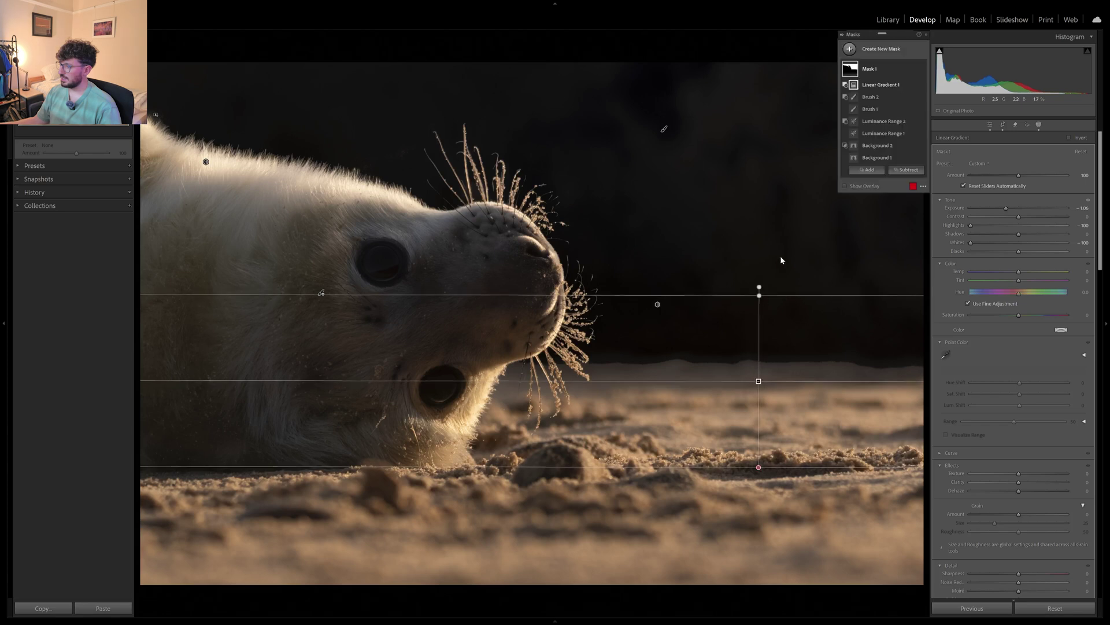
drag(758, 381, 758, 284)
- Check the mask overlay's coverage, then leave masking and compare the edit with the original
key(o)
key(apostrophe)
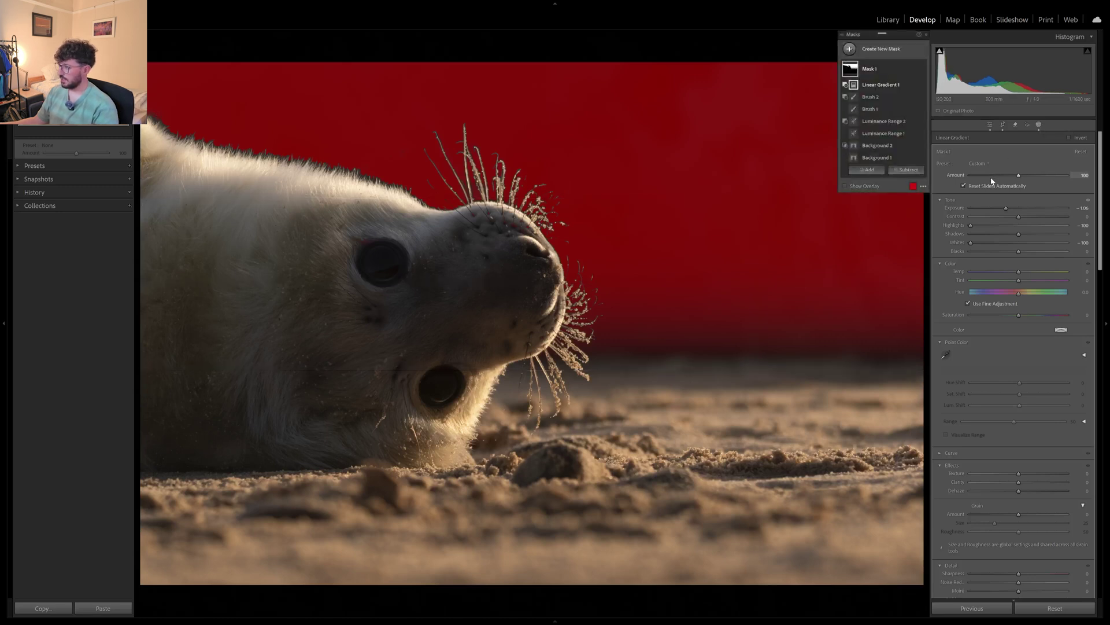
key(o)
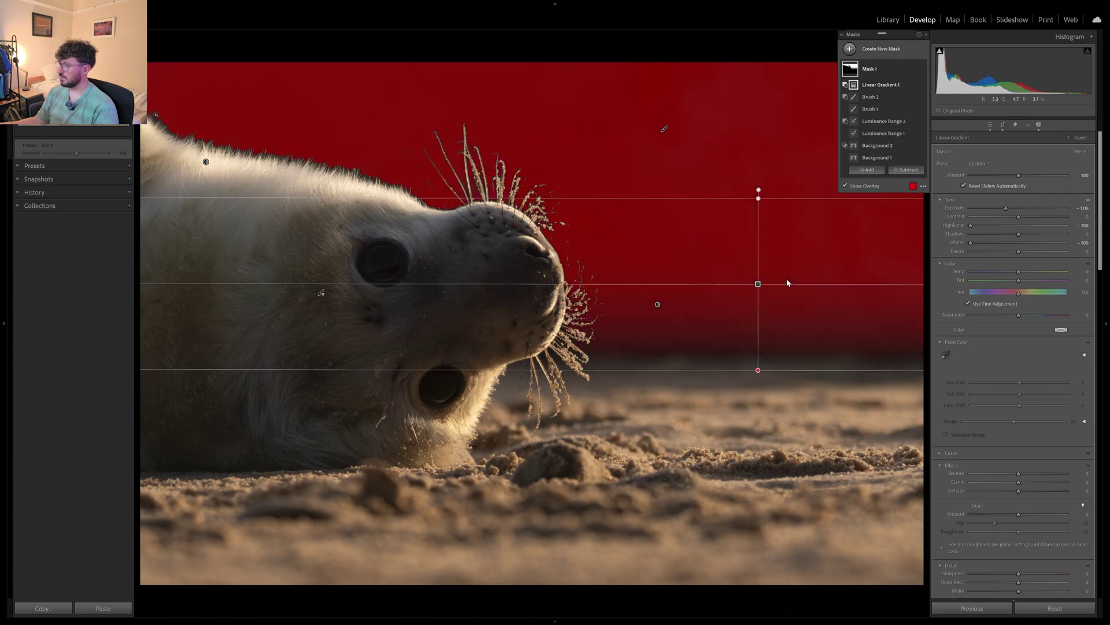
key(o)
click(1039, 126)
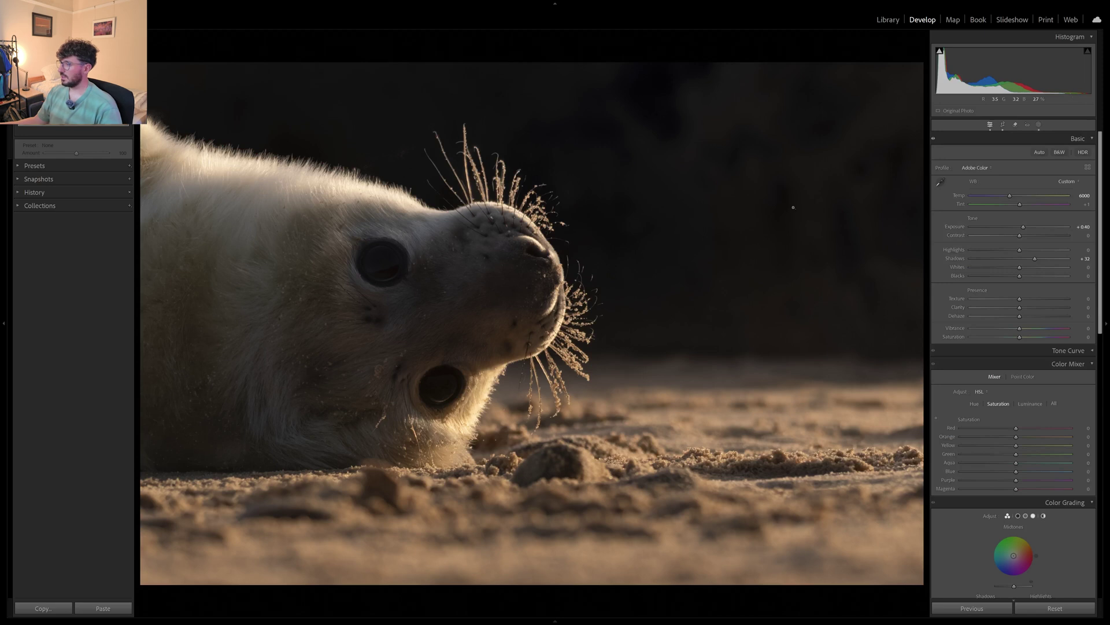
key(backslash)
key(backslash)
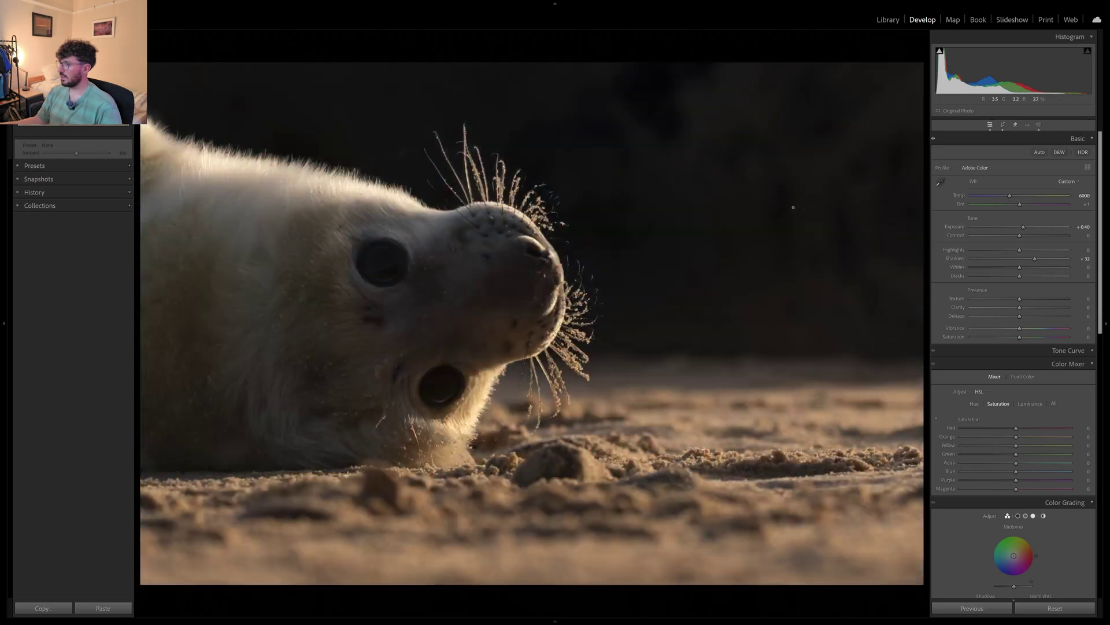
key(backslash)
key(backslash)
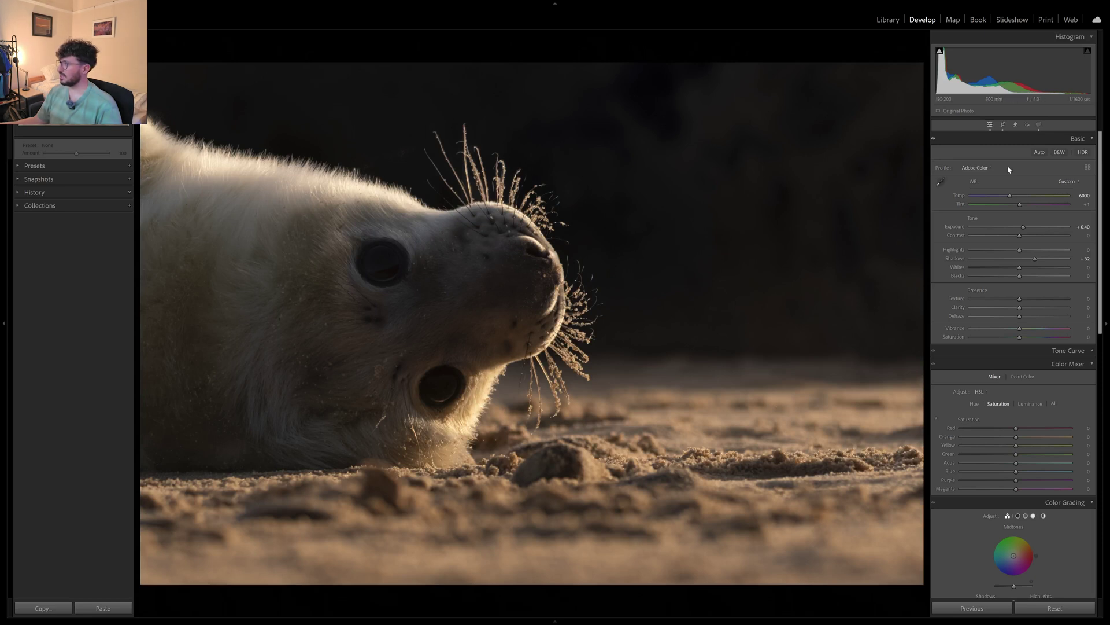
- Reopen the masks and expand Mask 1 to view its components
key(shift+w)
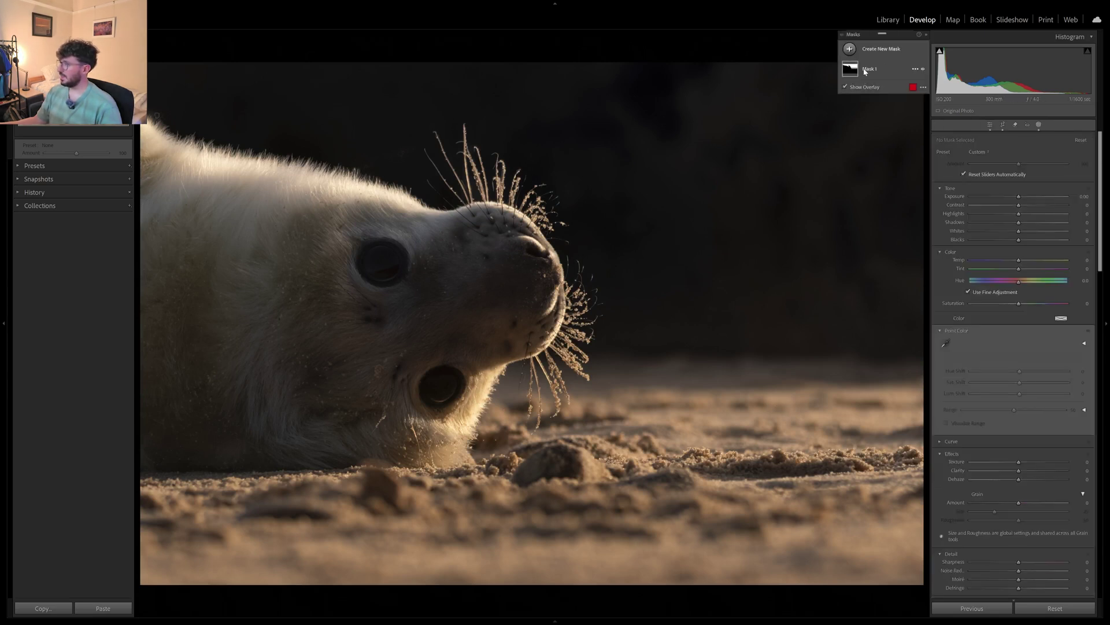
click(869, 69)
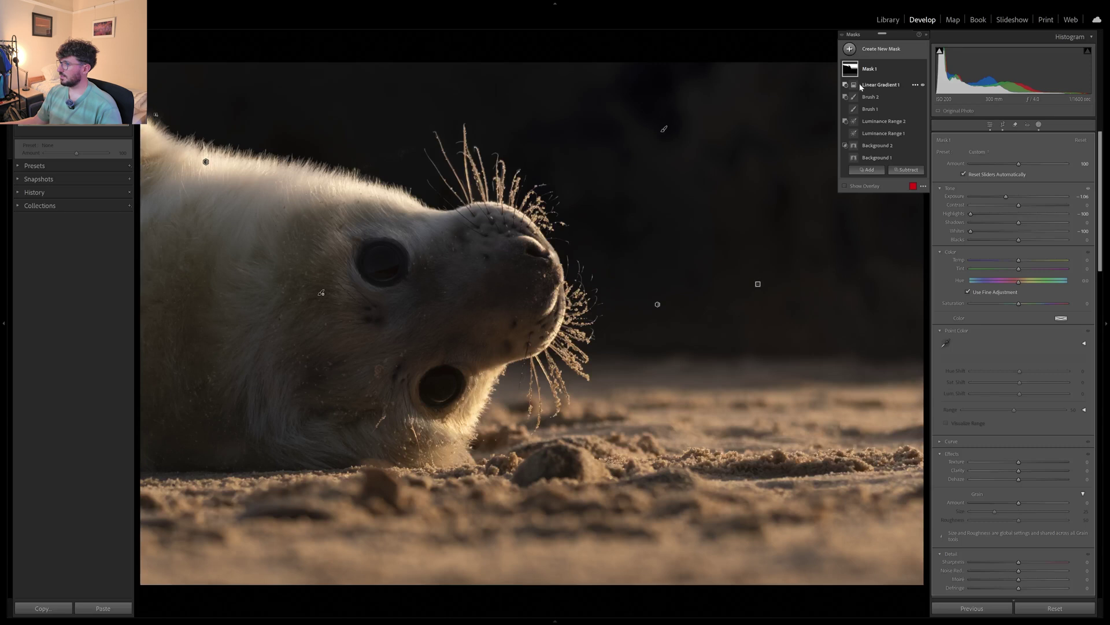
mouse_move(855, 91)
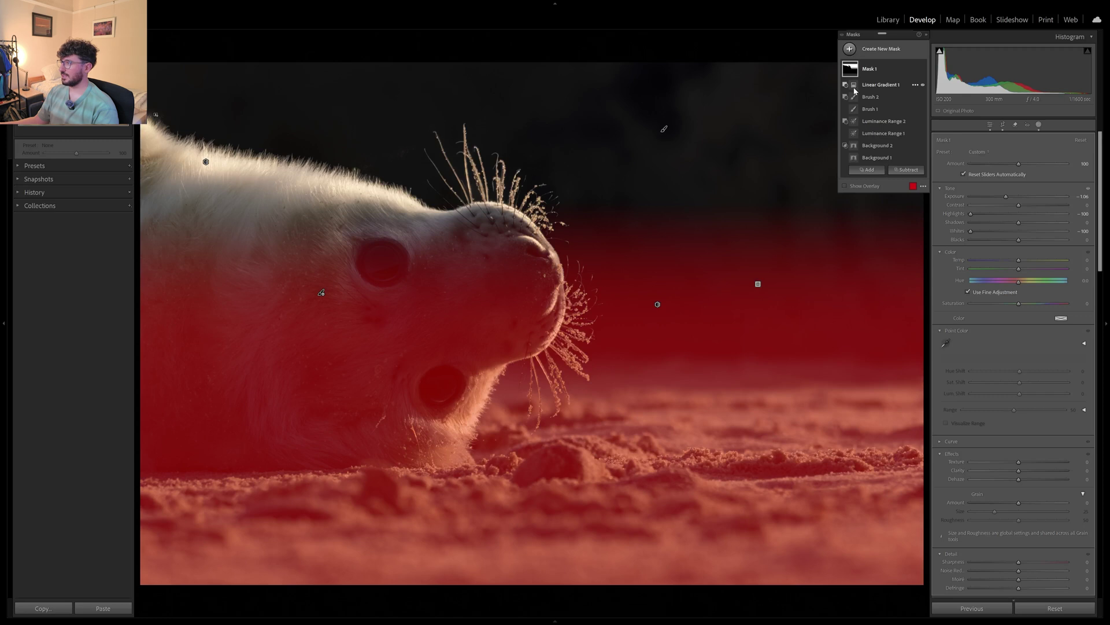
mouse_move(851, 70)
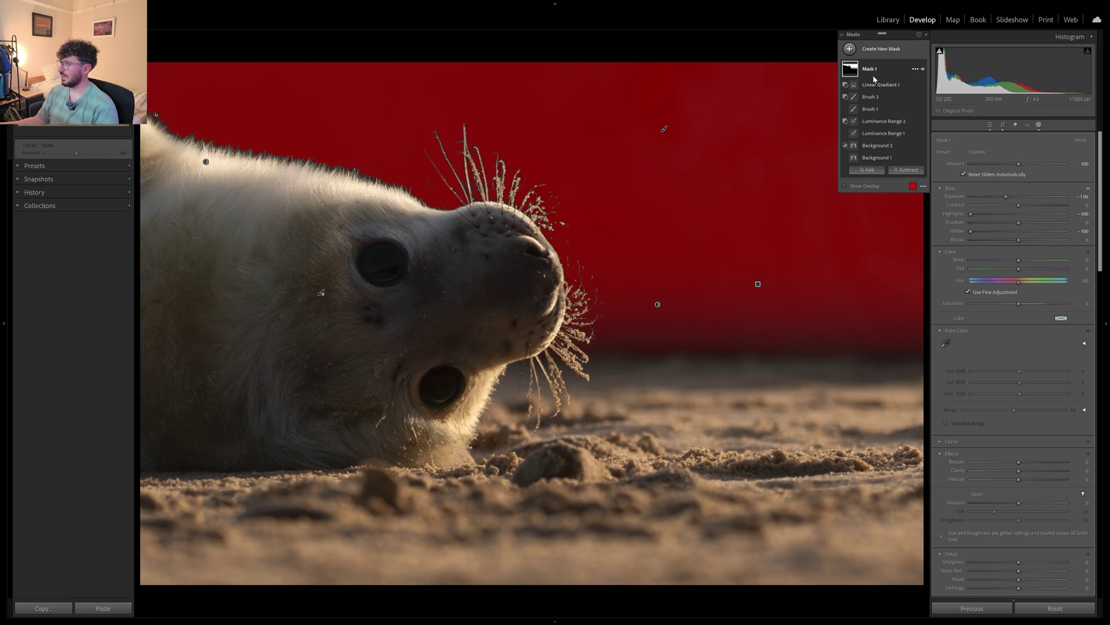
- Duplicate and invert Mask 1, subtract the background to isolate the pup, and raise Highlights
click(916, 69)
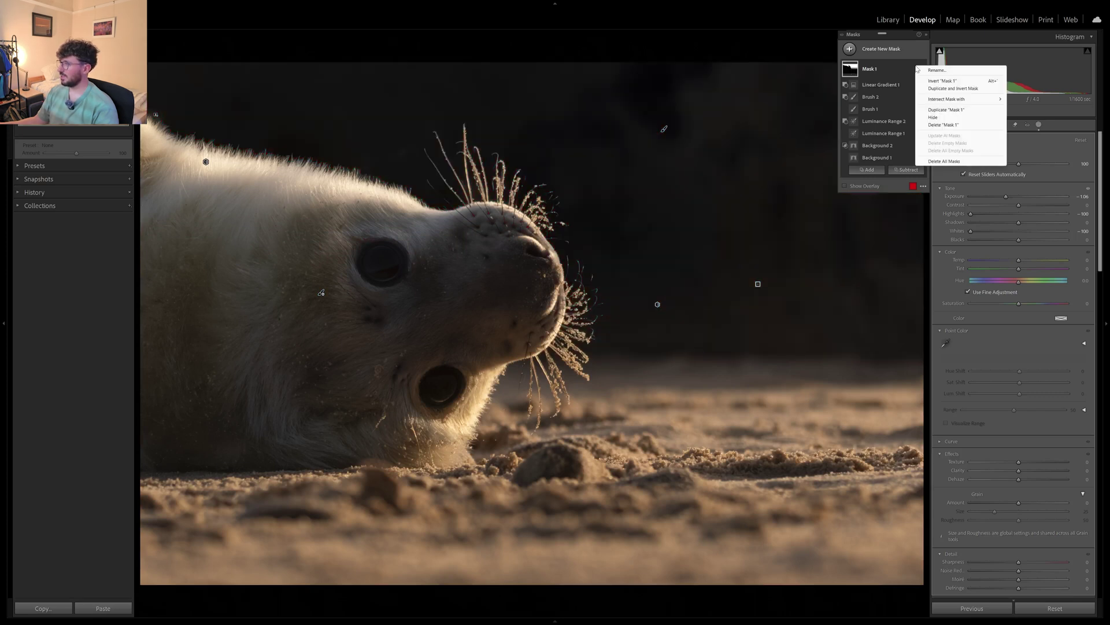
click(938, 91)
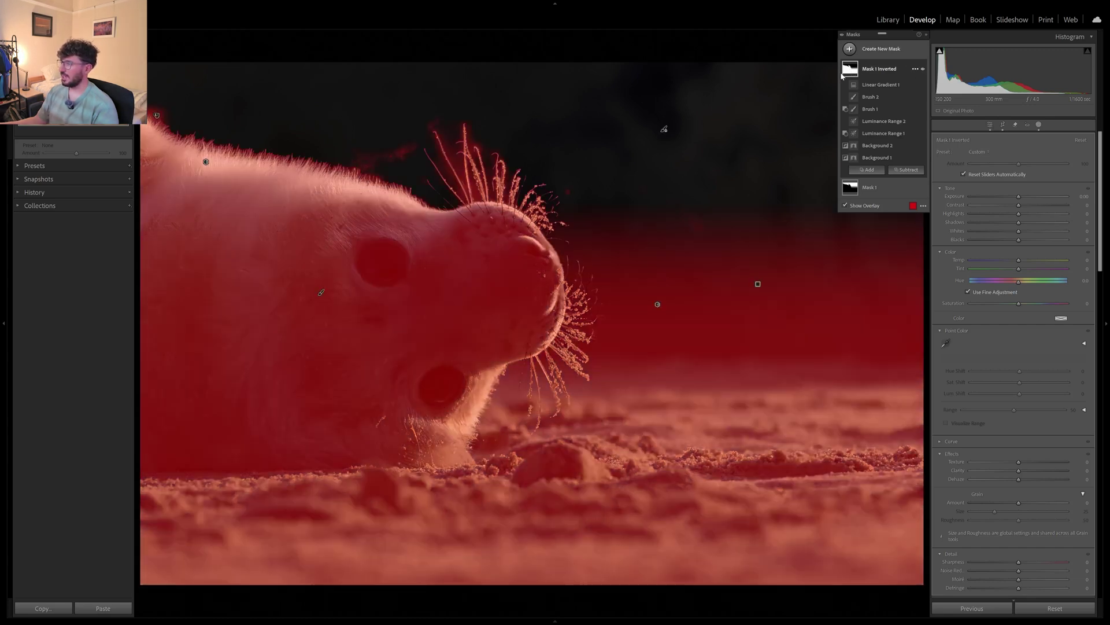
click(906, 169)
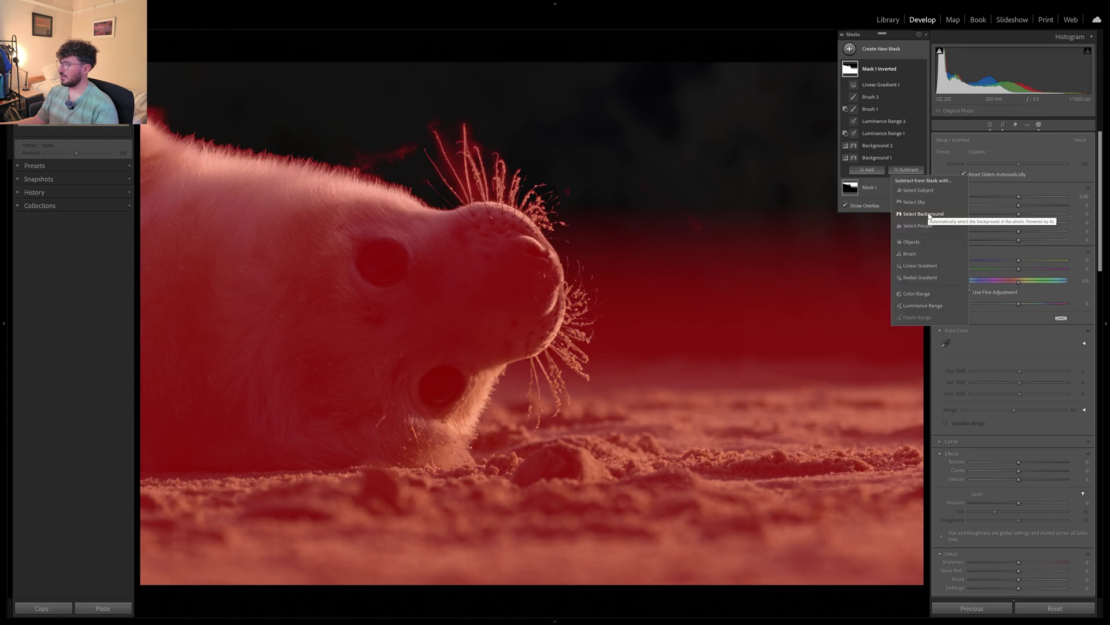
click(929, 215)
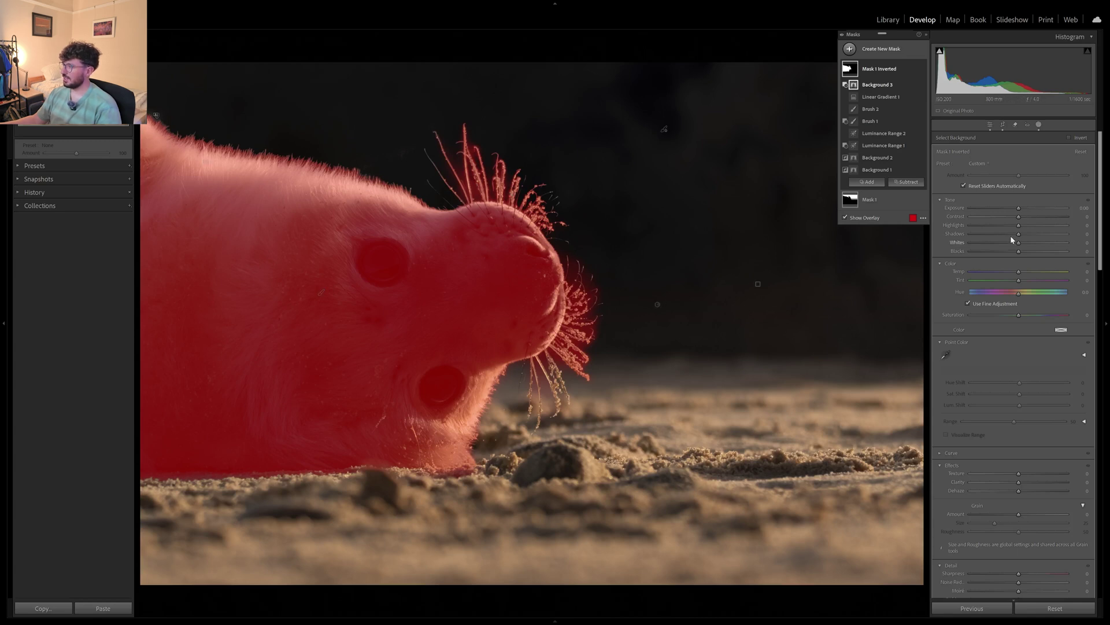
drag(1019, 227, 1037, 230)
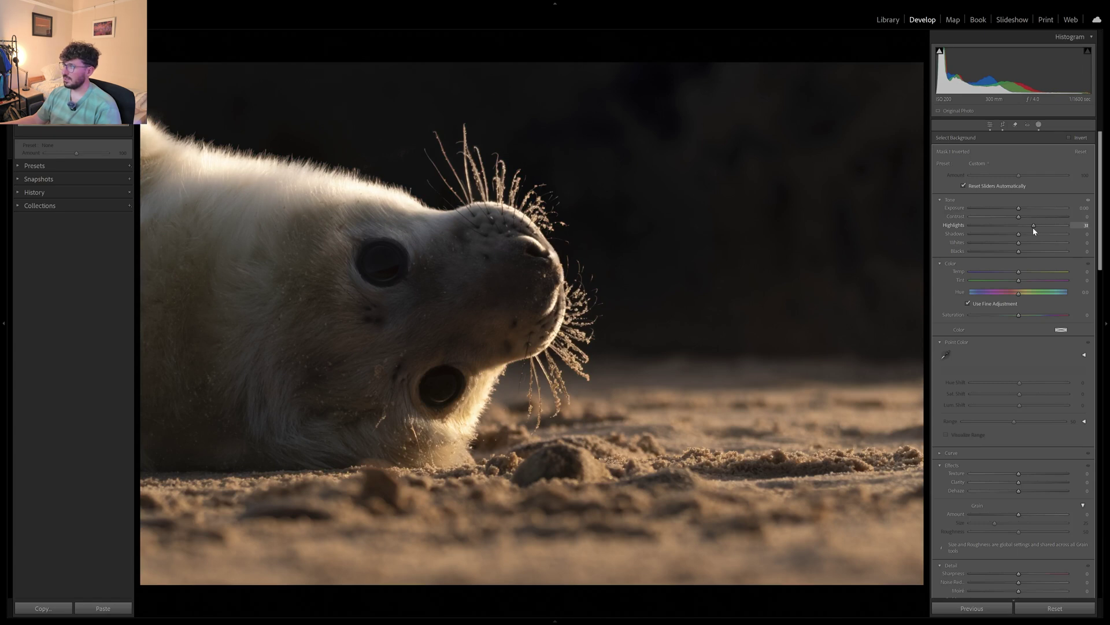
- Set the pup mask's Highlights to 31 and Temp to 7, and nudge Contrast up
drag(1034, 229, 1033, 229)
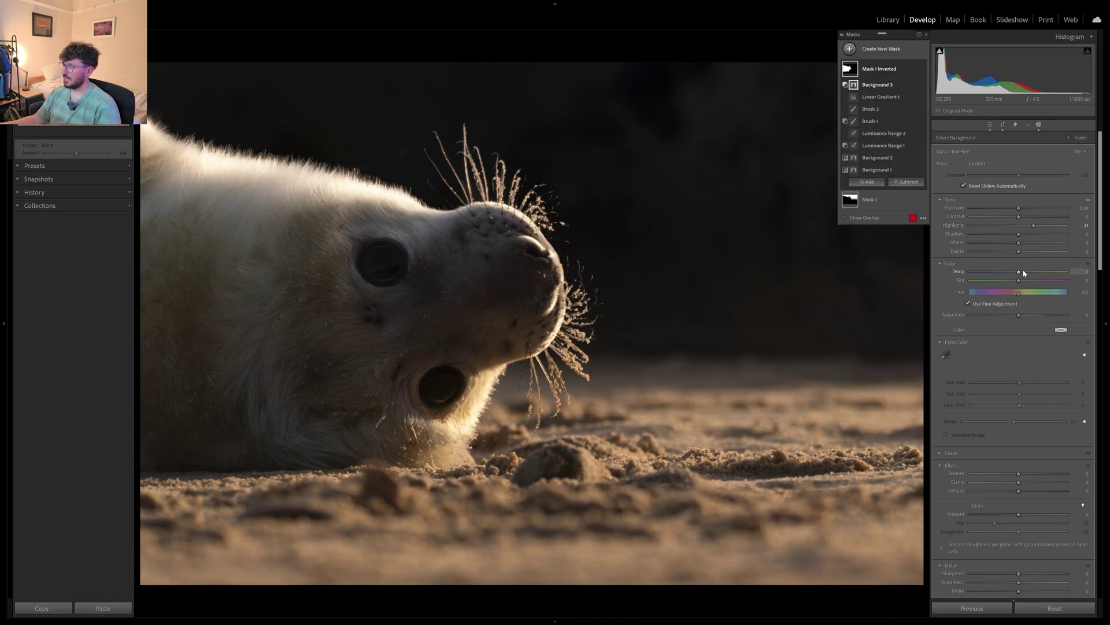
drag(1019, 273, 1022, 259)
drag(1017, 218, 1024, 218)
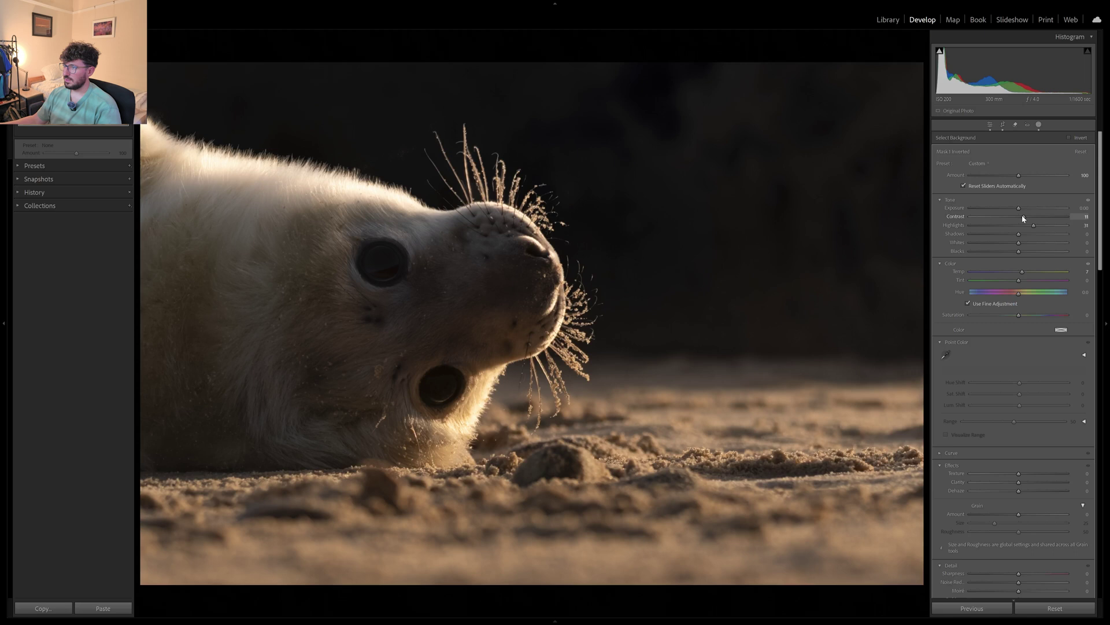
drag(1024, 219, 1023, 219)
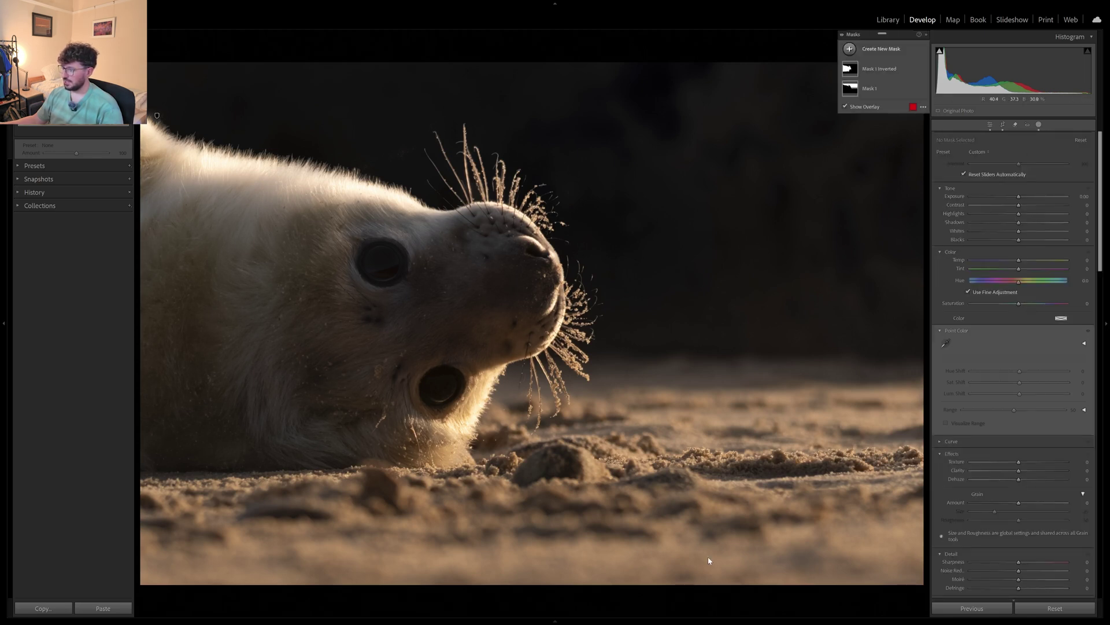
click(850, 49)
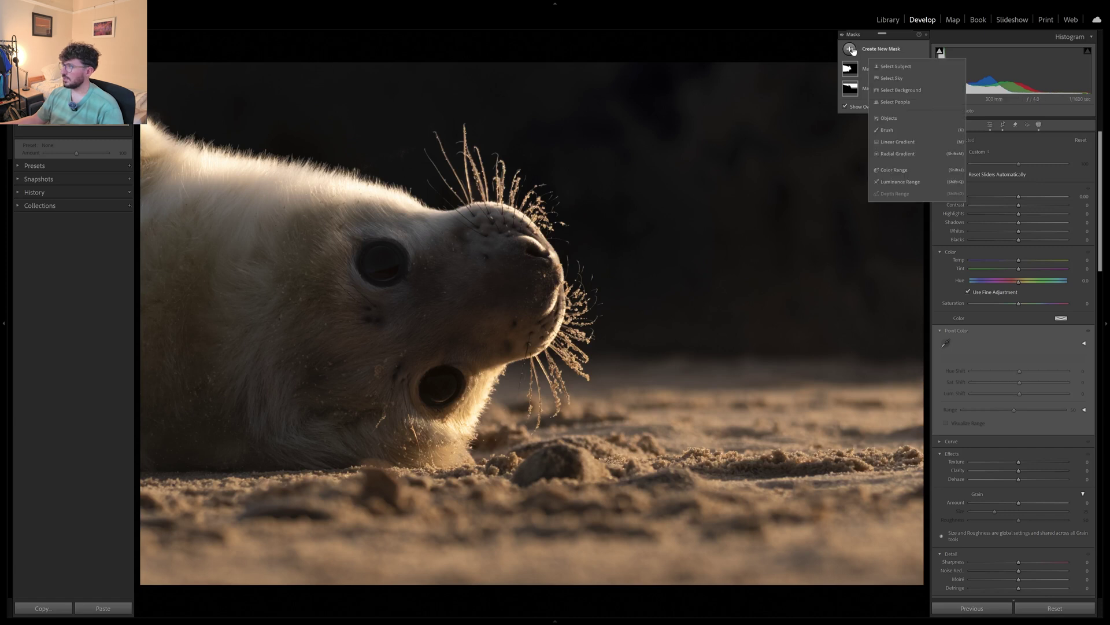
- Add a sand gradient mask with lower Texture and Clarity, Shadows 100 and Exposure 0.34
click(896, 143)
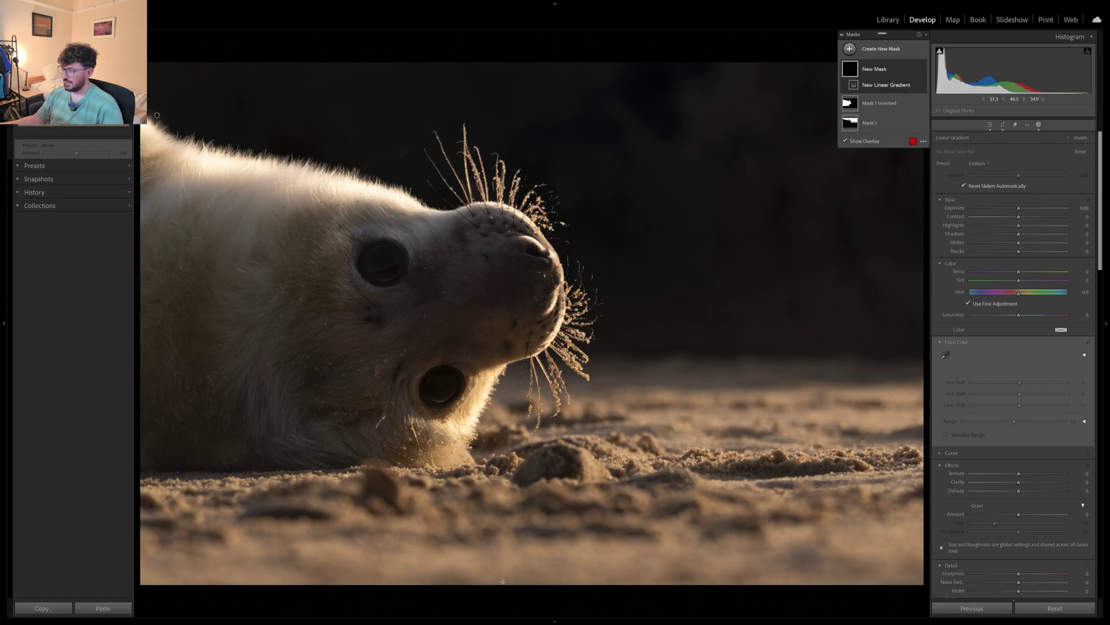
drag(510, 588, 507, 415)
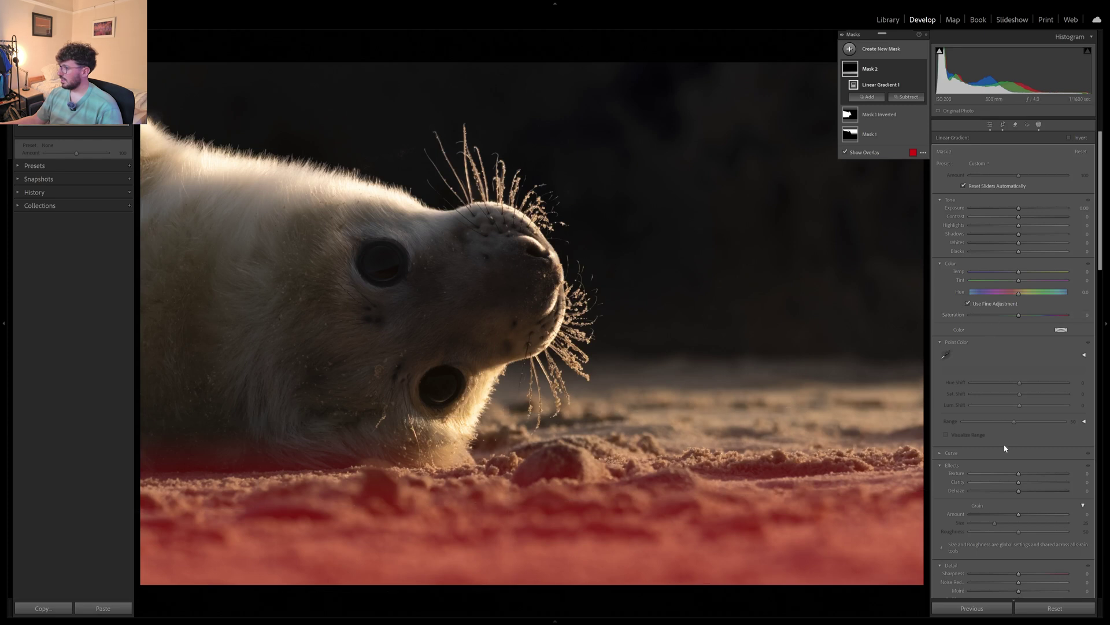
drag(1018, 474, 994, 477)
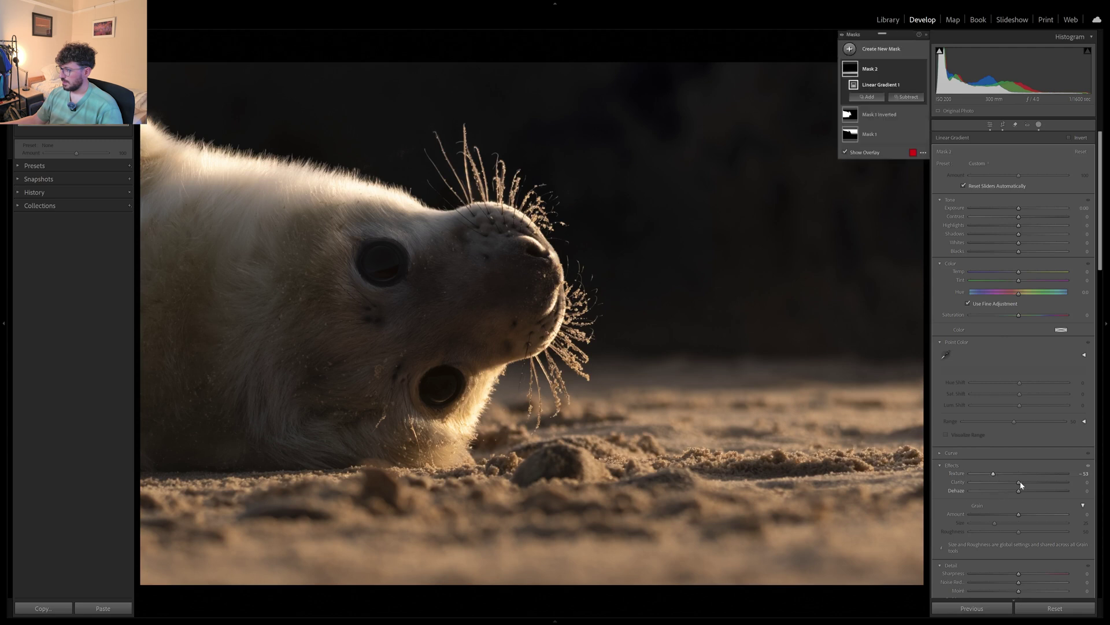
drag(1019, 482, 1000, 486)
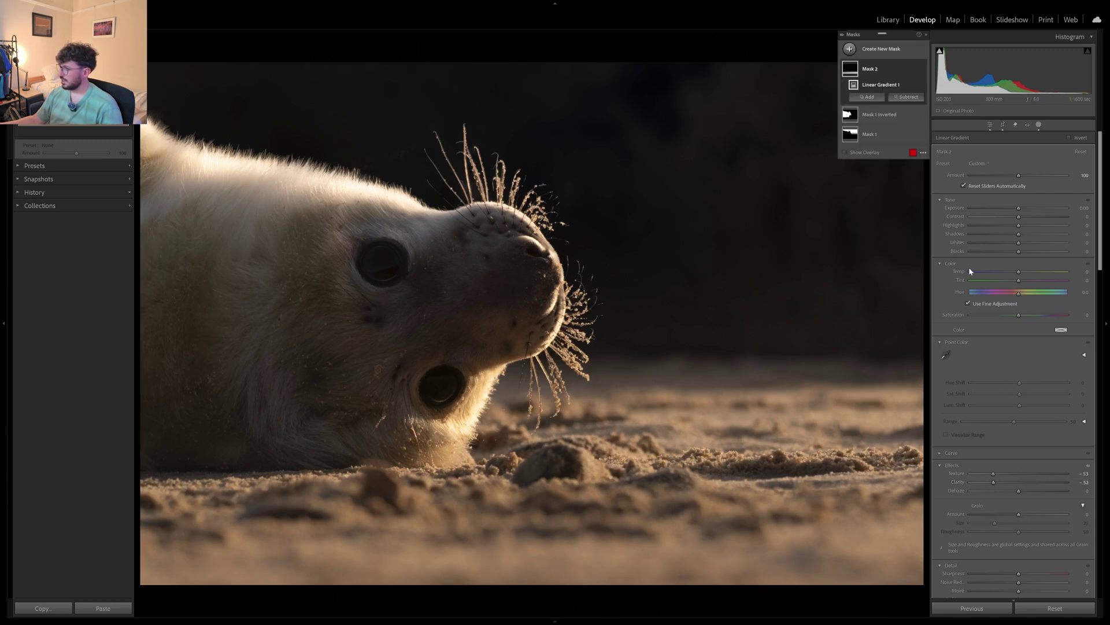
drag(1021, 234, 1069, 234)
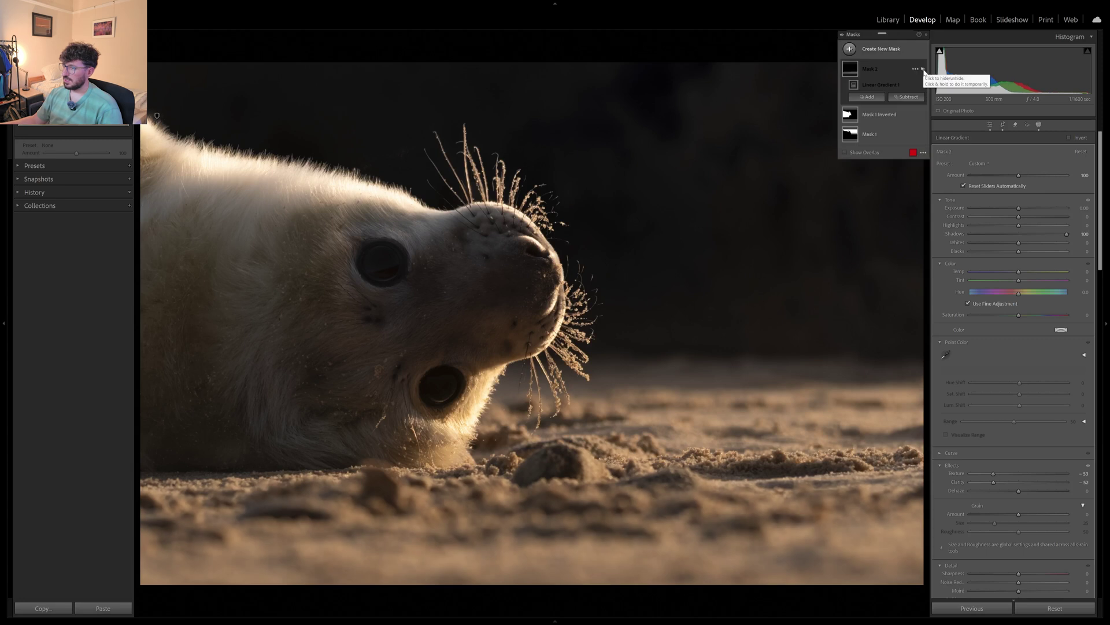
click(923, 70)
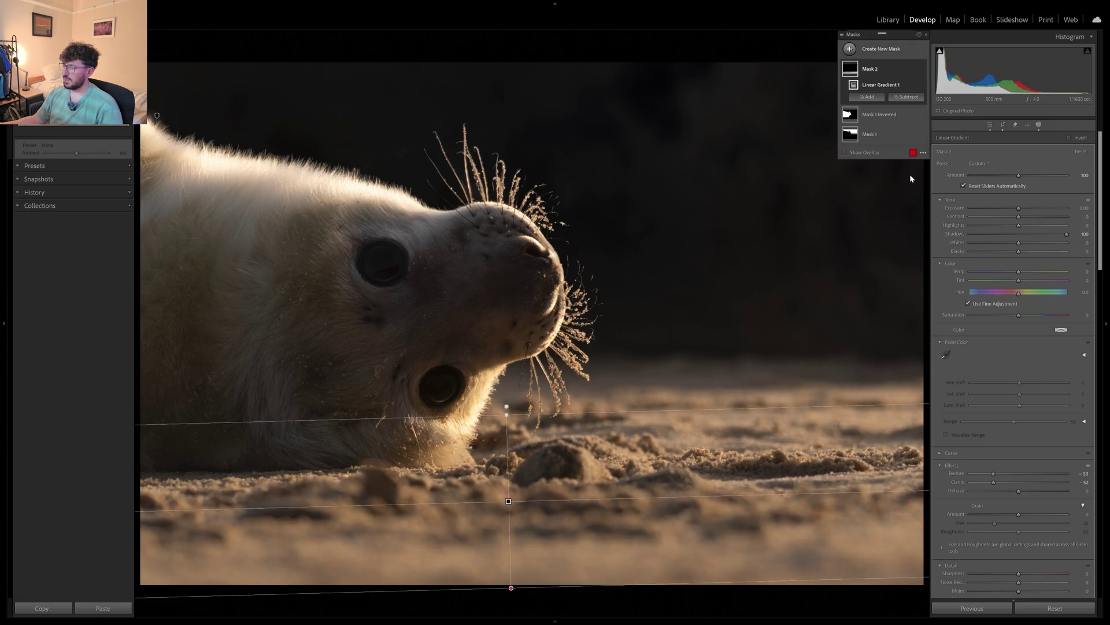
click(1023, 209)
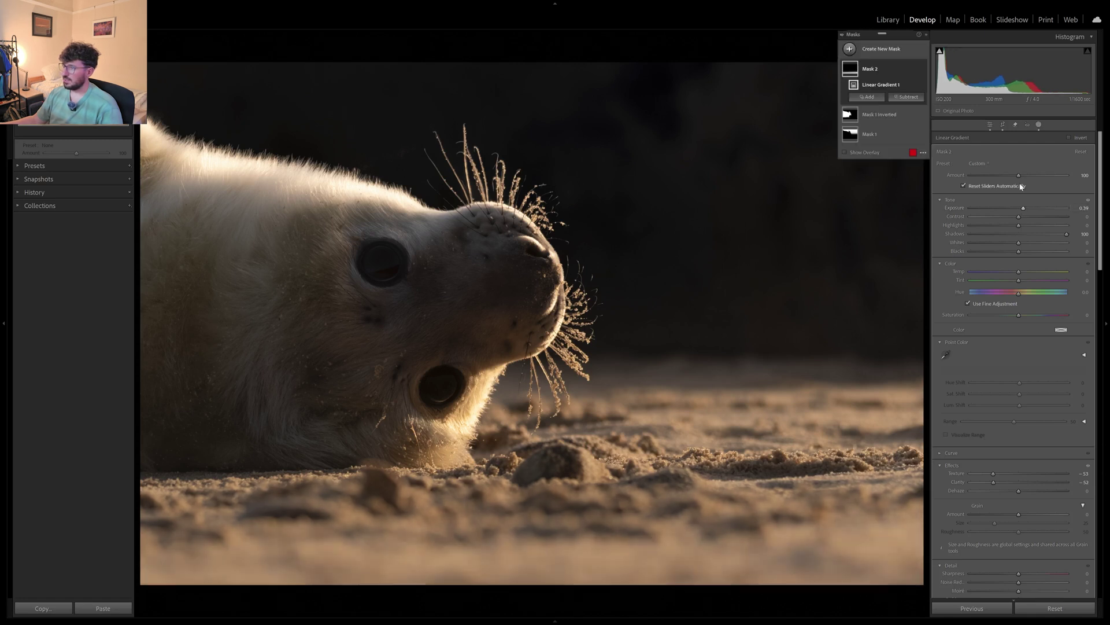
click(855, 118)
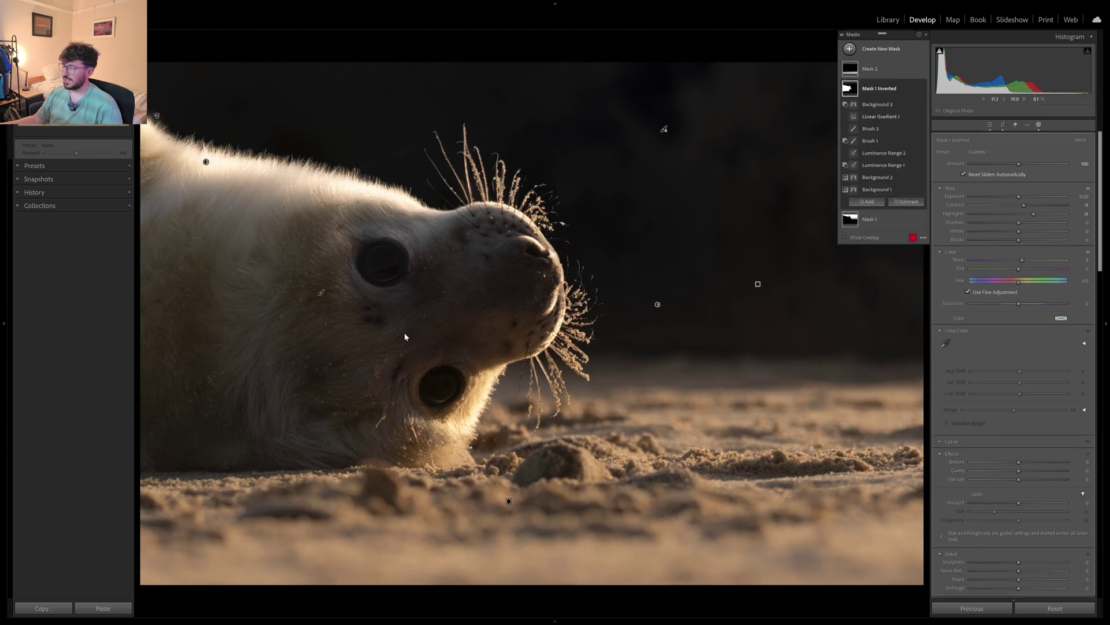
- Set Mask 1 Inverted's Exposure to 0.19, Highlights to 25 and Blacks to -6
click(855, 90)
click(873, 91)
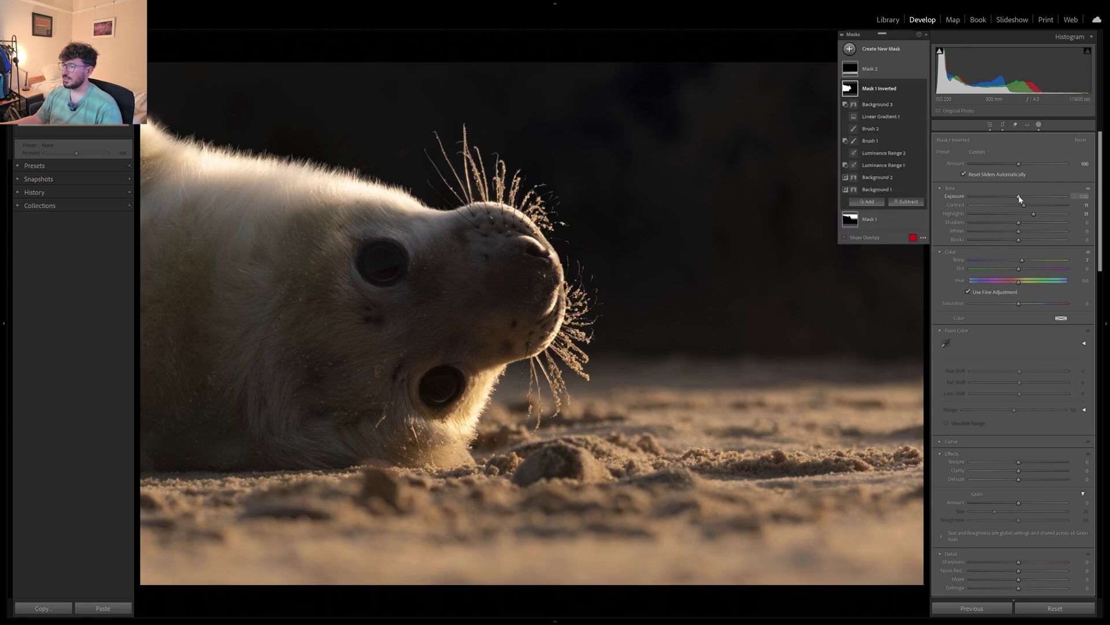
drag(1020, 198, 1022, 198)
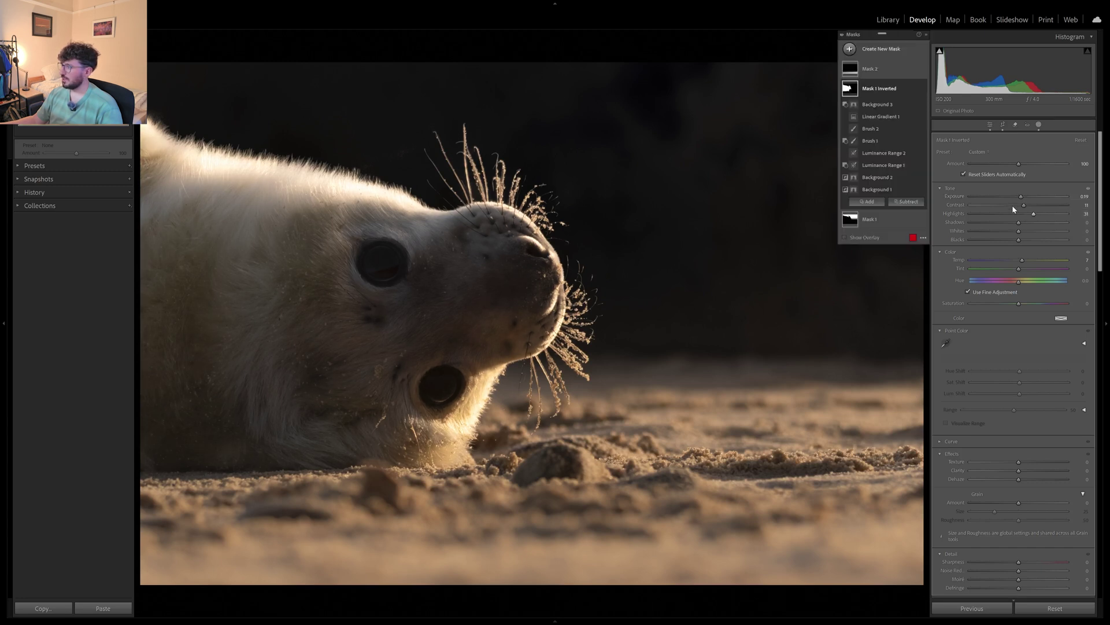
drag(1032, 215, 1028, 218)
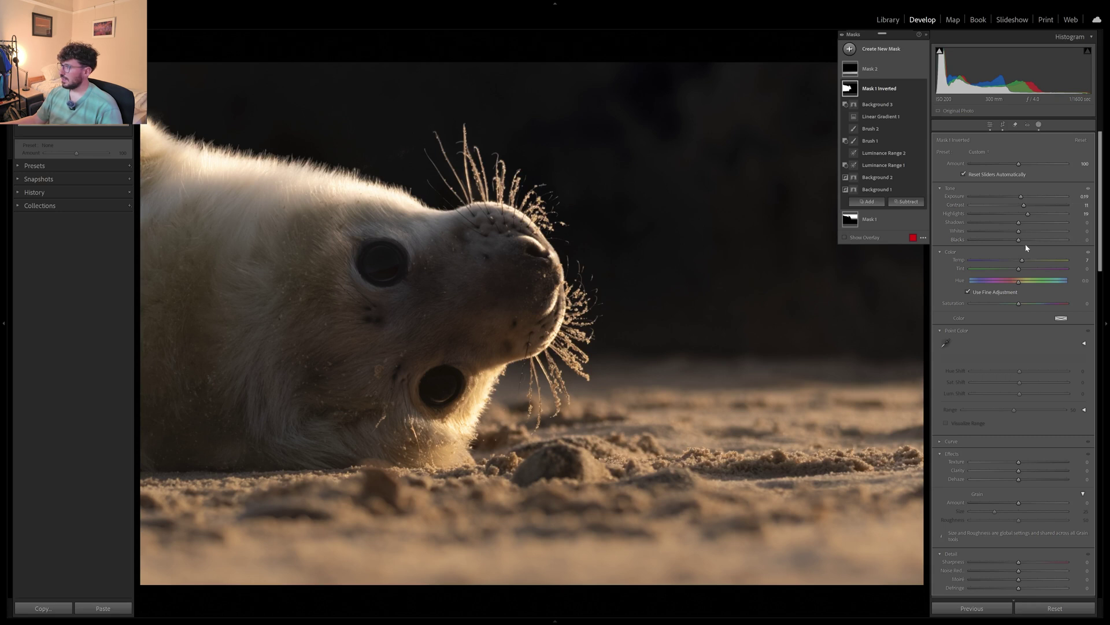
drag(1020, 242, 1017, 242)
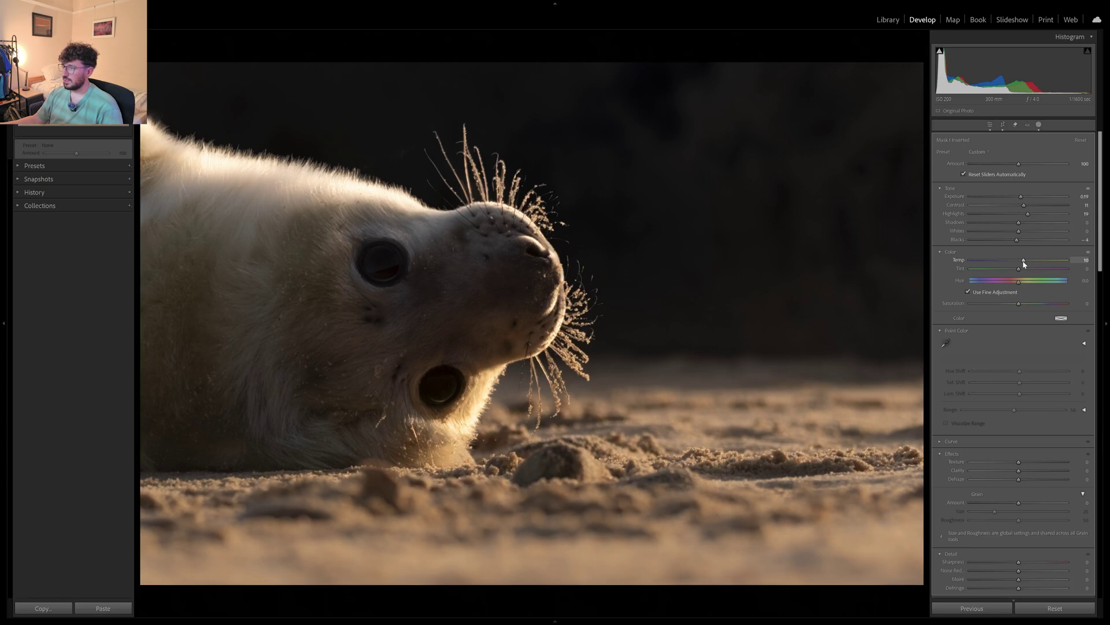
- Toggle Before/After several times to compare the pup's edit with the original photo
key(backslash)
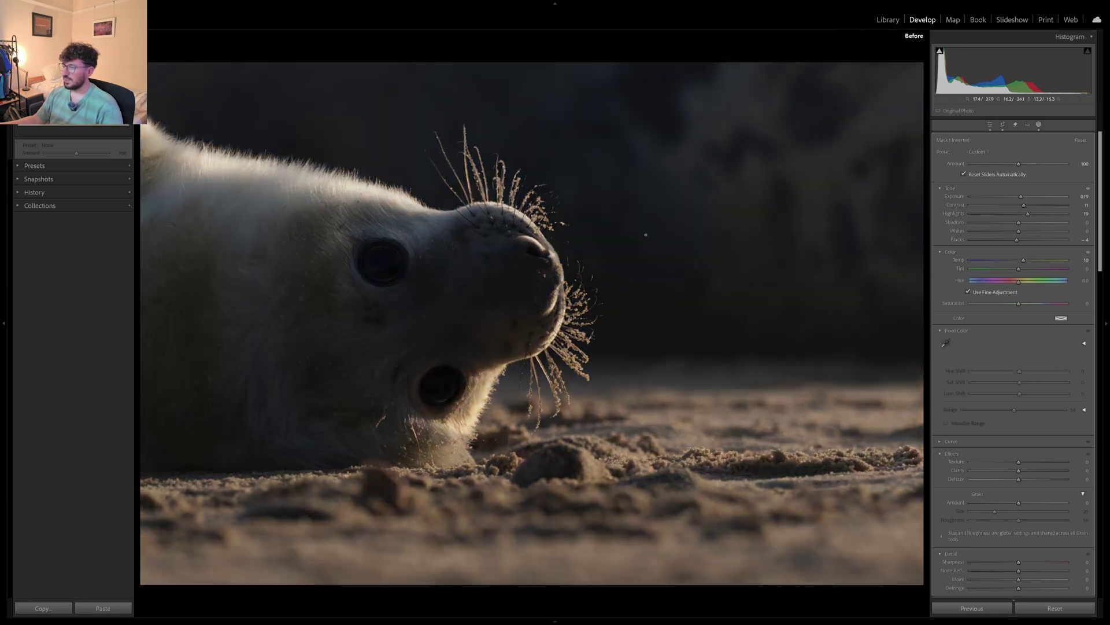
key(backslash)
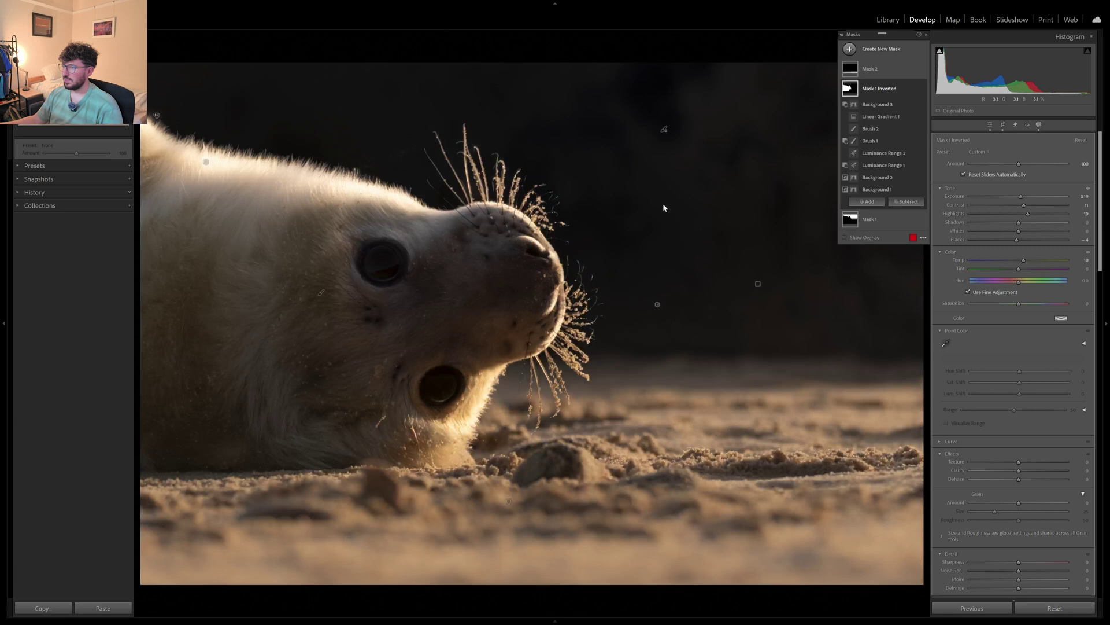
key(backslash)
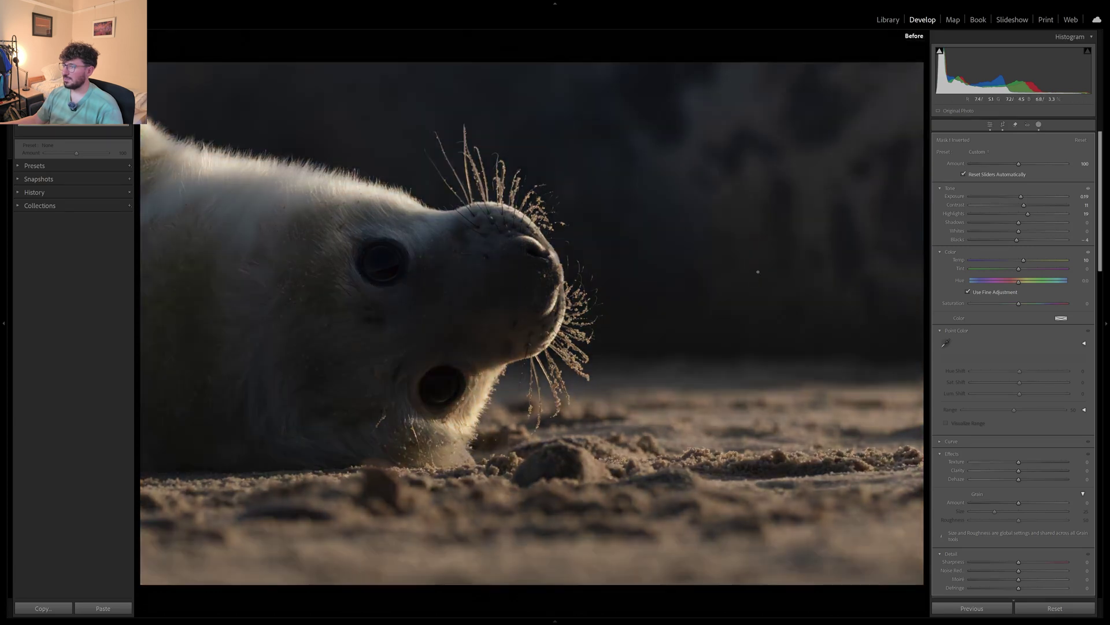
key(backslash)
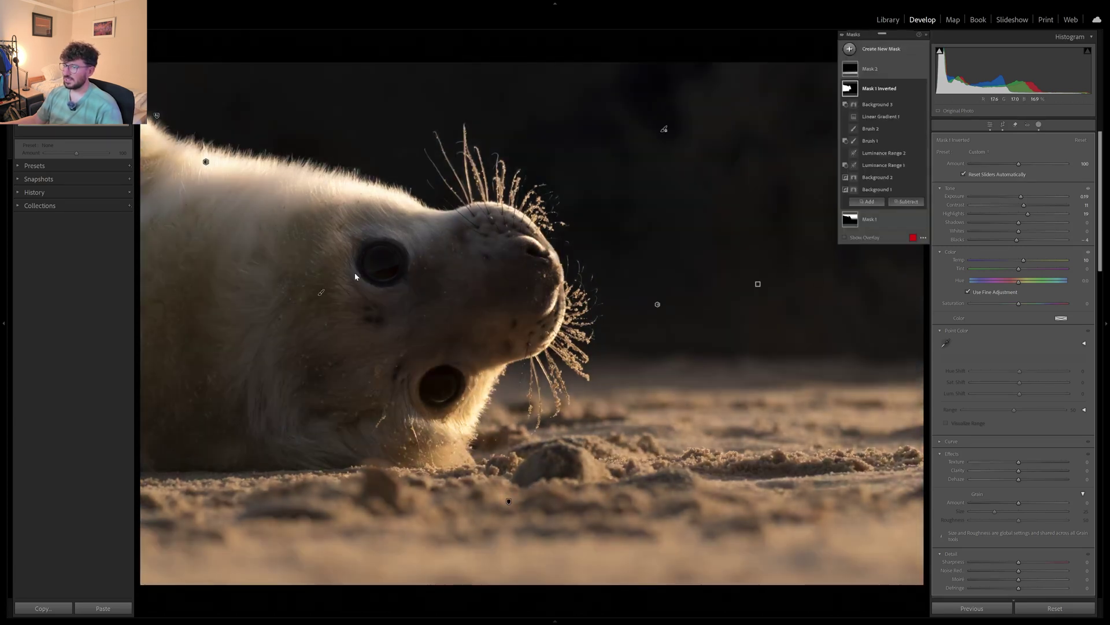
key(backslash)
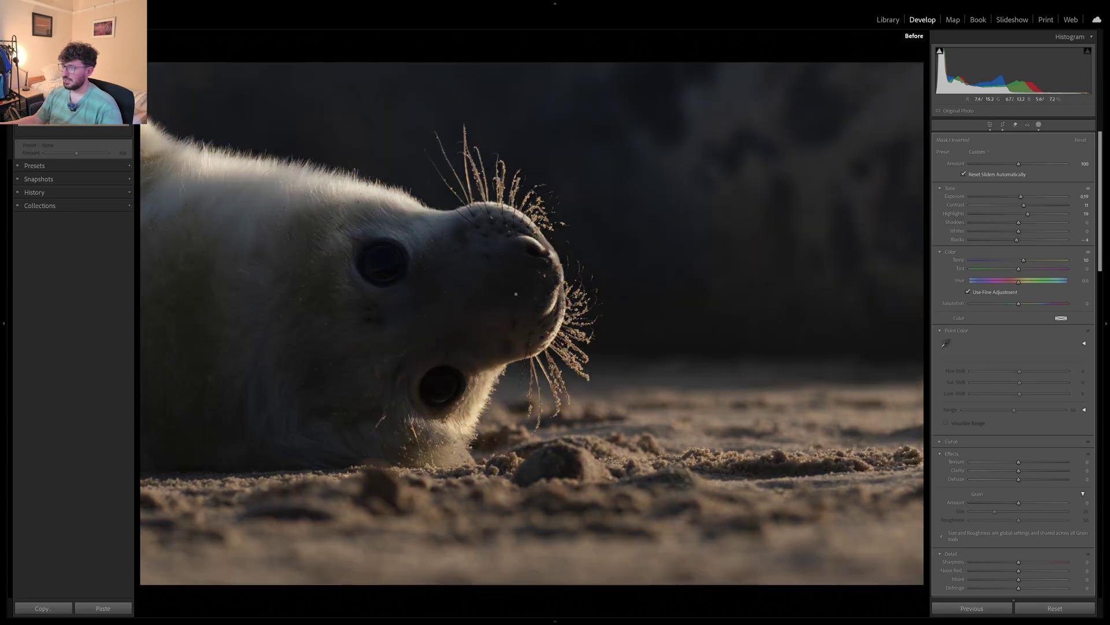
key(backslash)
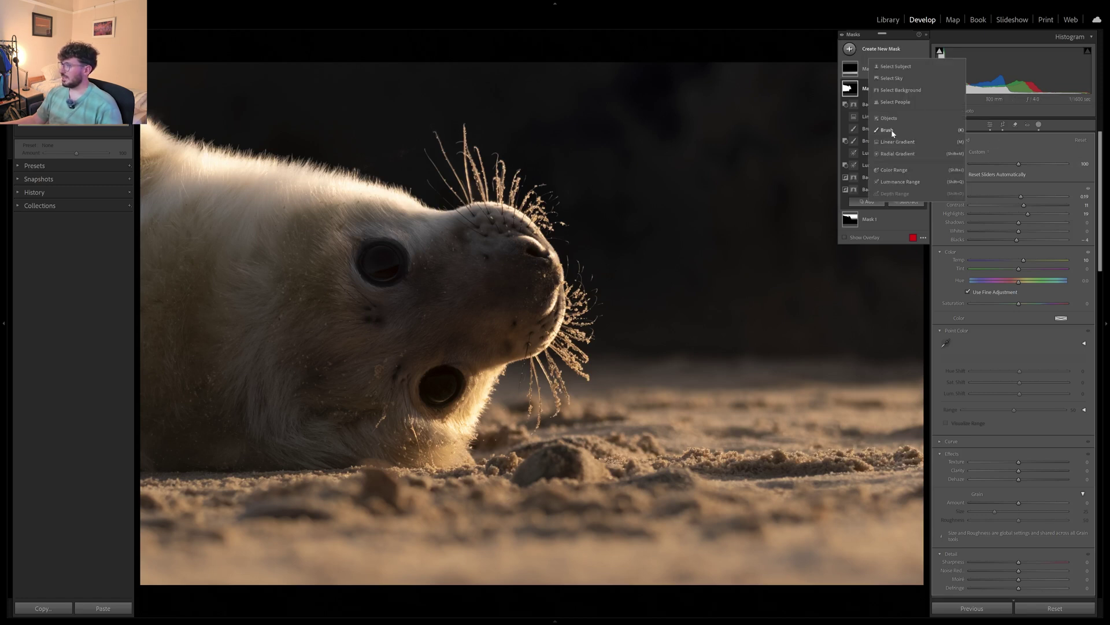
- Start a Brush mask with size 15.9, reduced Flow and Highlights at -27
click(897, 137)
key(k)
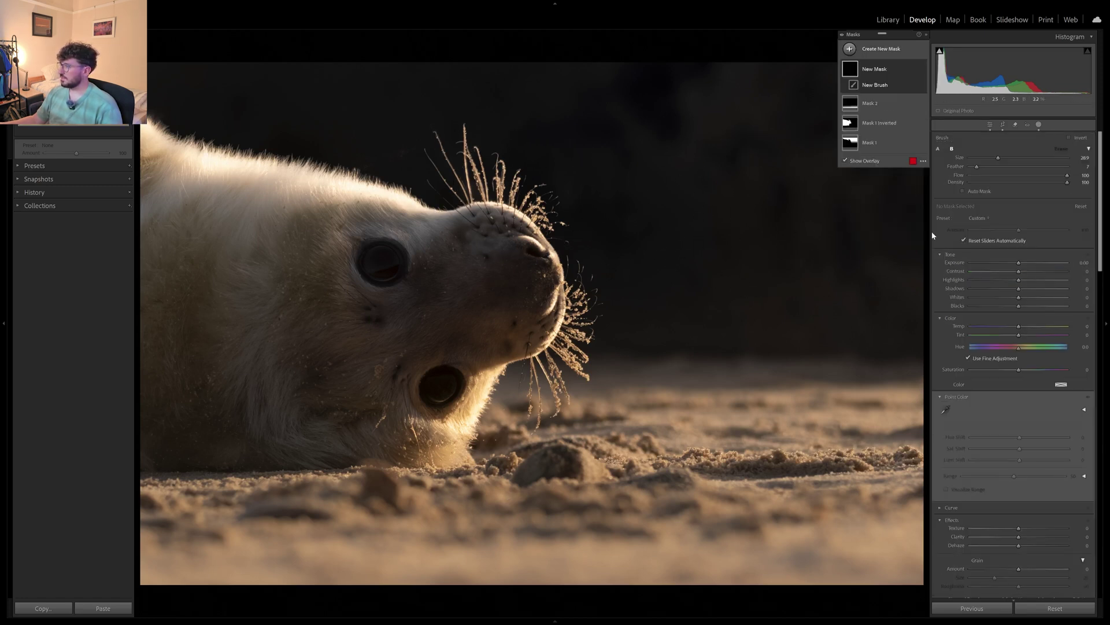
drag(998, 159, 985, 158)
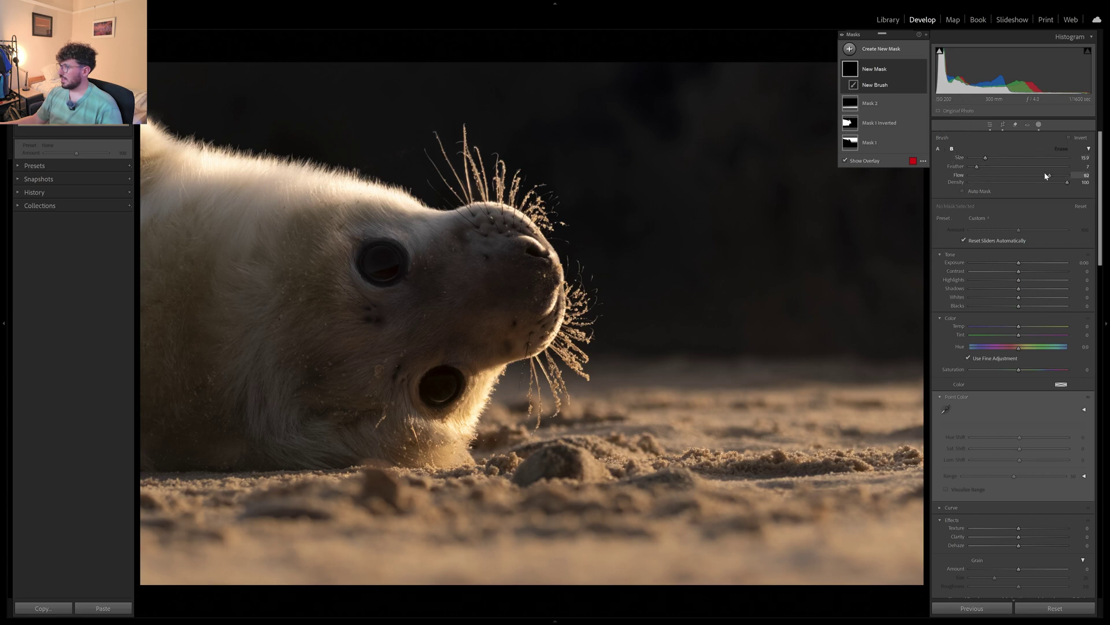
drag(1019, 175, 980, 174)
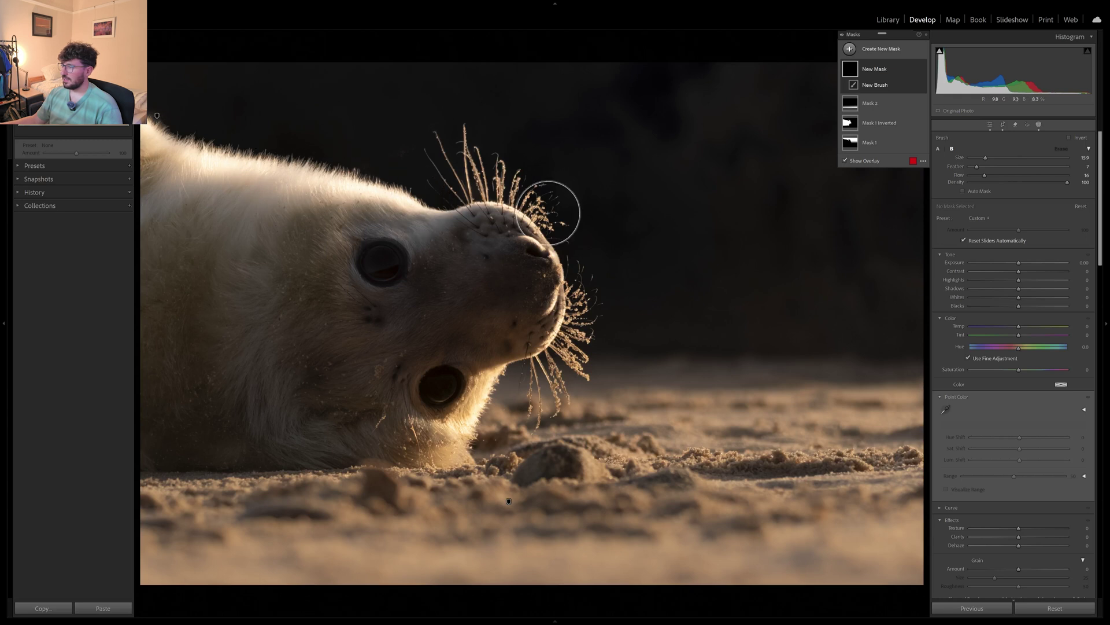
drag(1018, 280, 1016, 281)
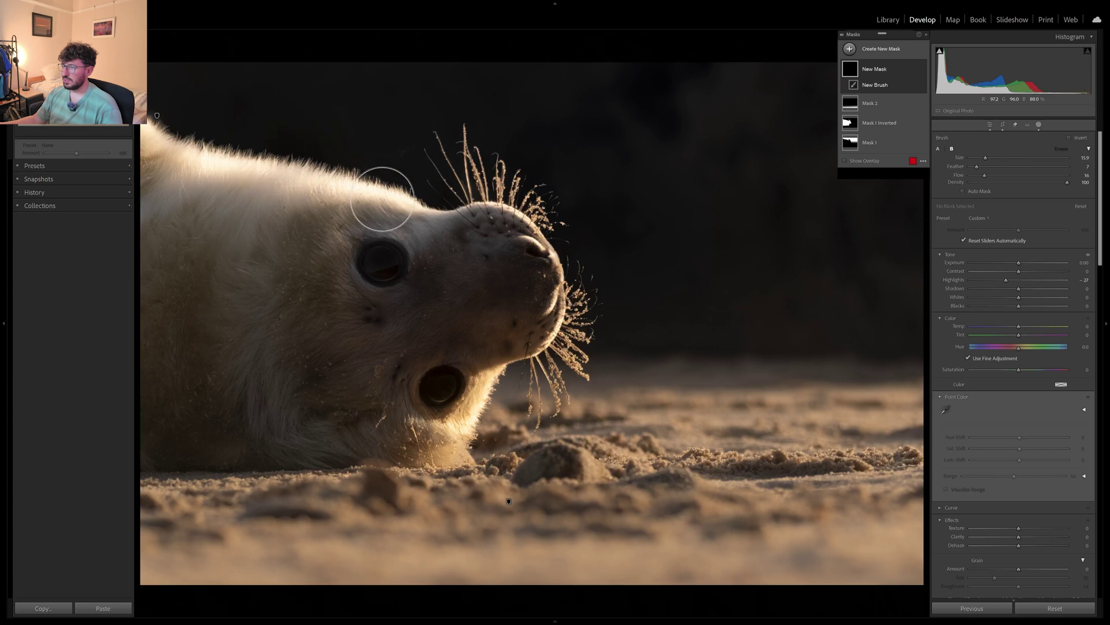
key(shift+w)
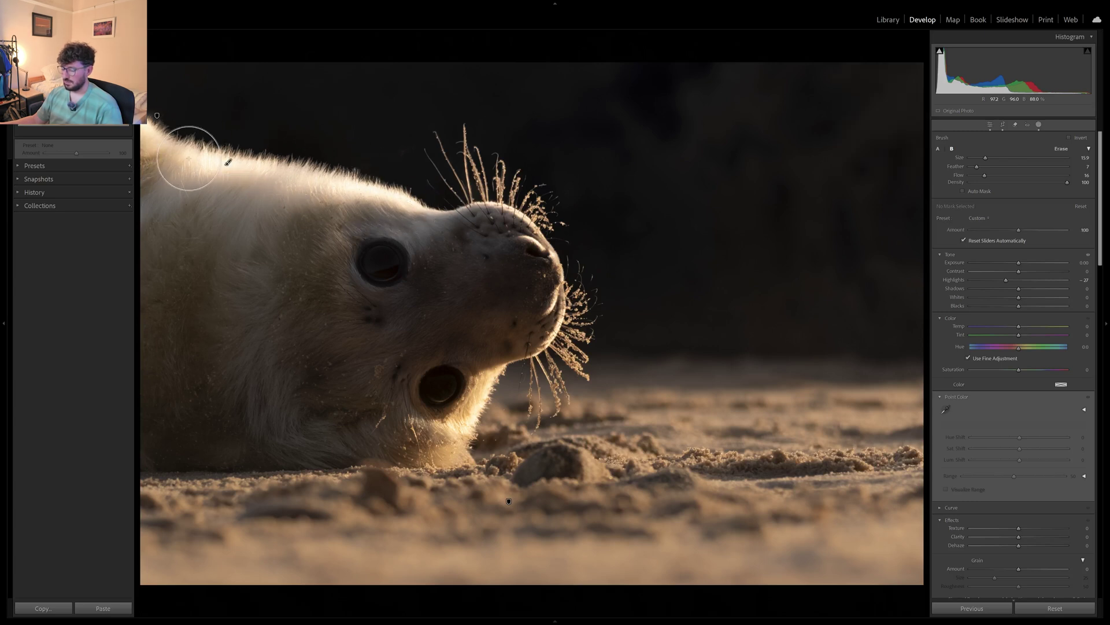
key(shift+w)
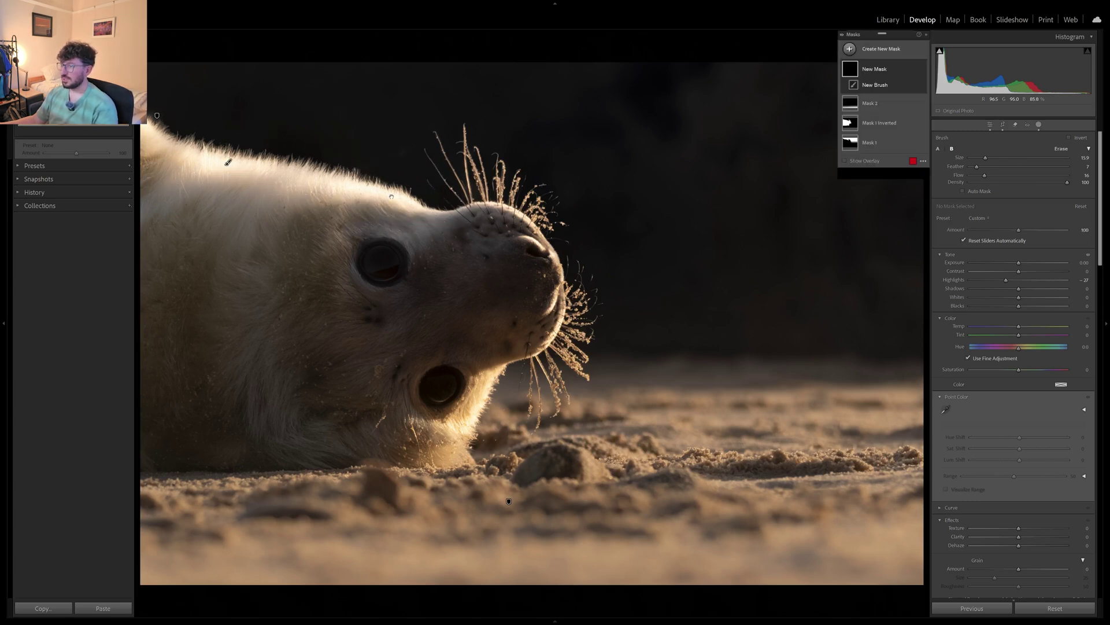
- Paint the brush mask over the seal's back and chin, then toggle Mask 3 to judge it
click(392, 196)
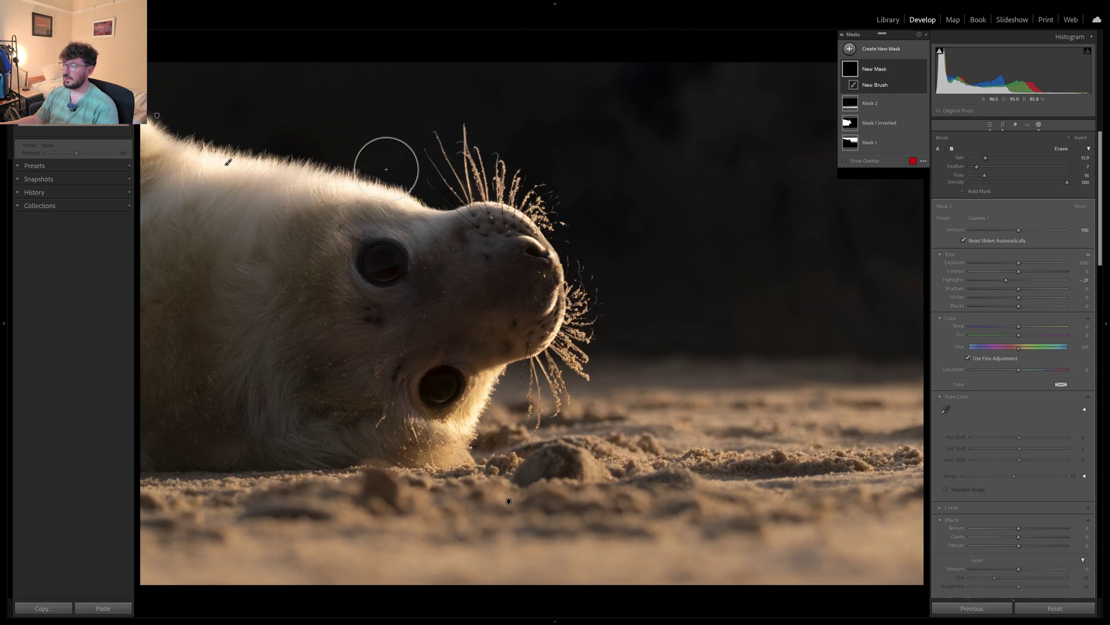
drag(220, 144, 425, 183)
key(shift+w)
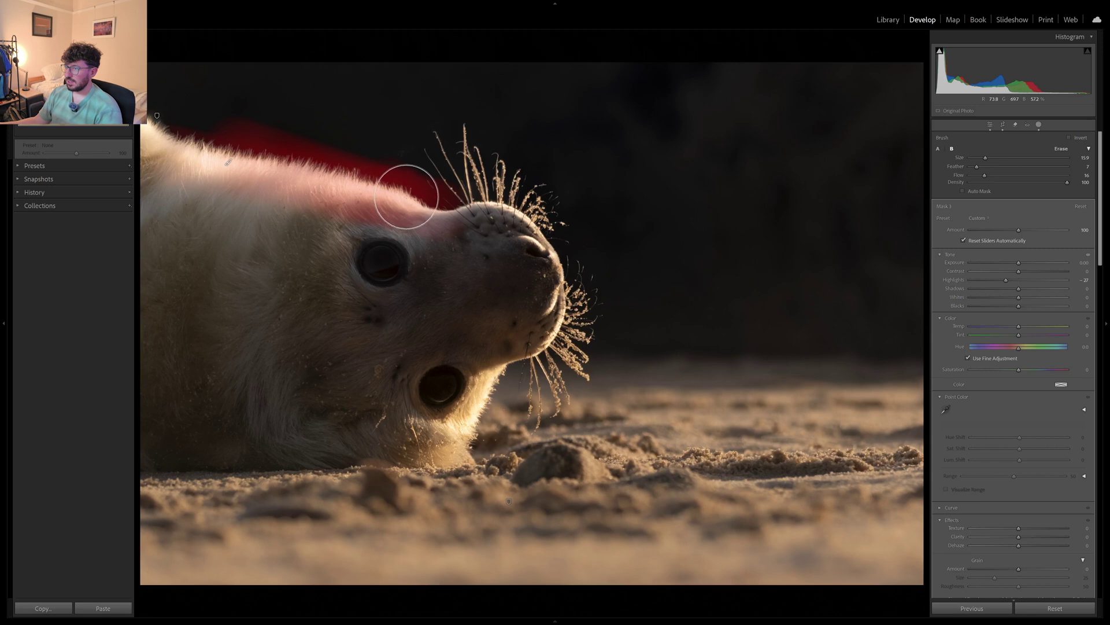
key(shift+w)
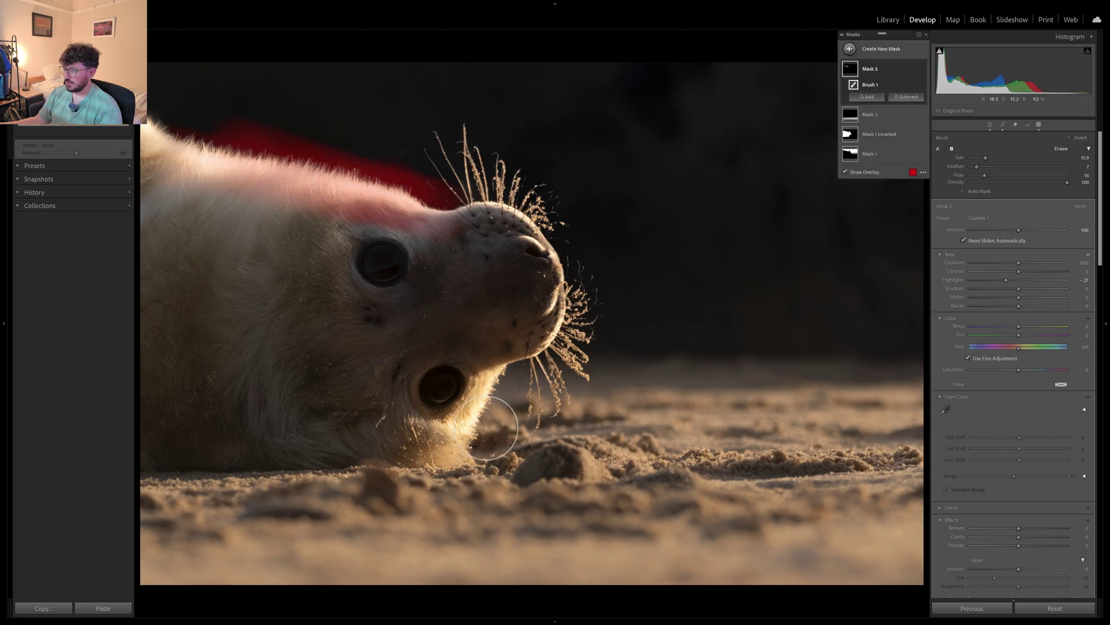
scroll(486, 428, down, 3)
scroll(476, 421, down, 3)
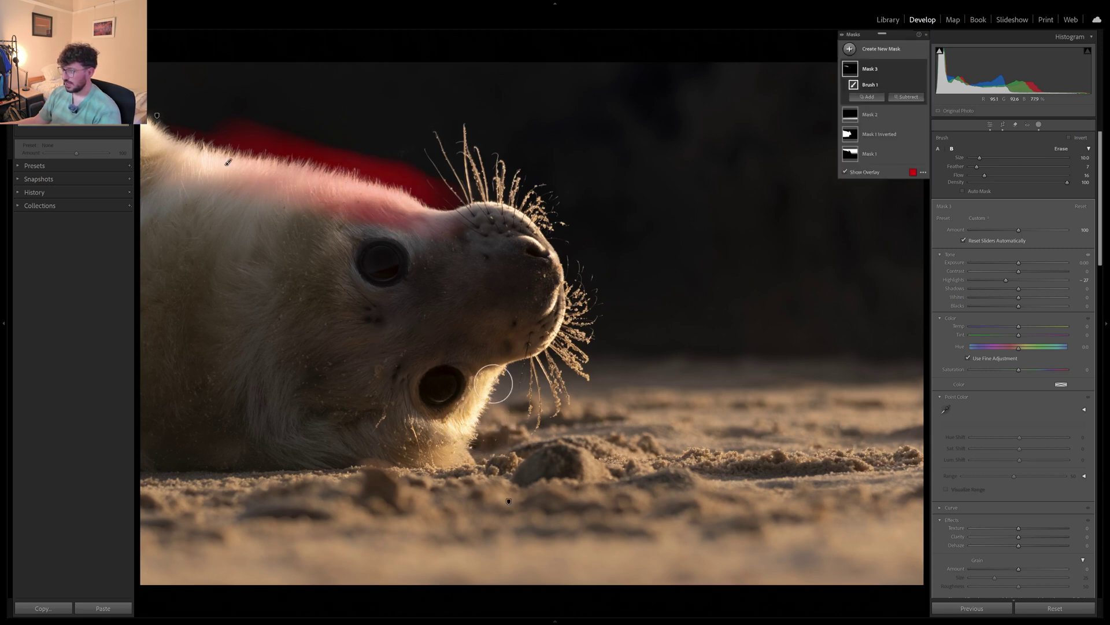
key(shift+w)
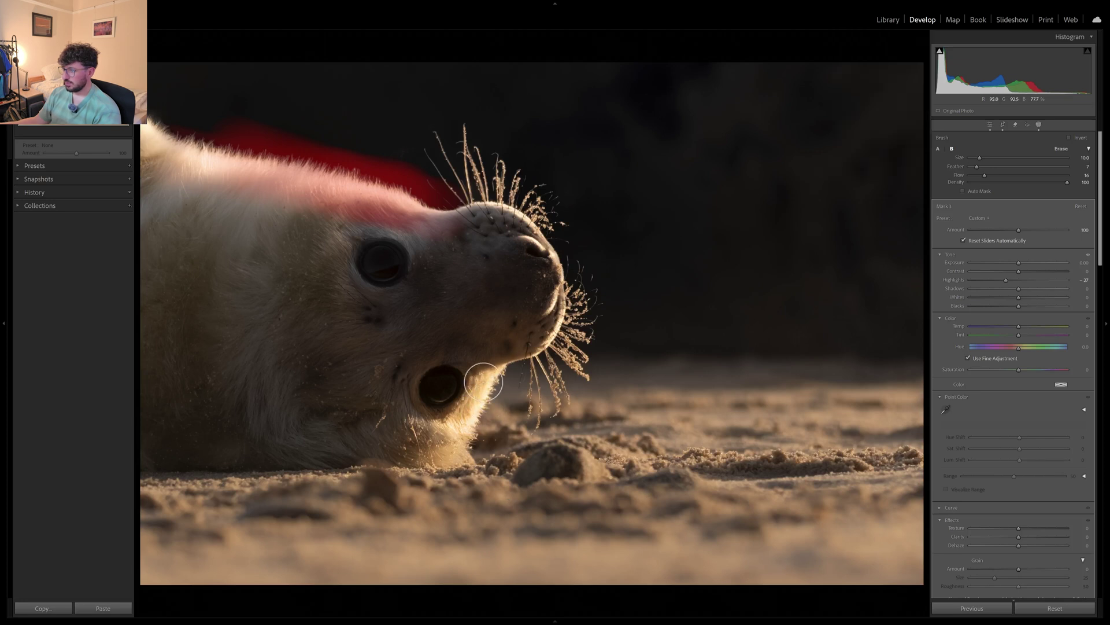
mouse_move(483, 382)
mouse_down()
mouse_move(471, 404)
mouse_move(492, 399)
mouse_move(480, 399)
mouse_move(482, 387)
mouse_up()
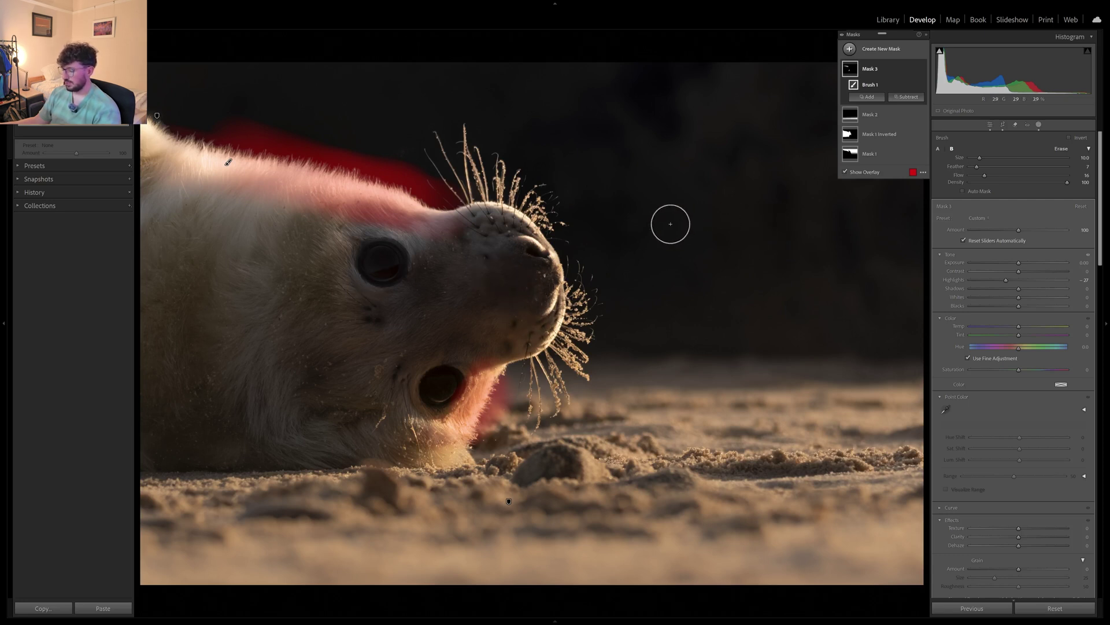
key(o)
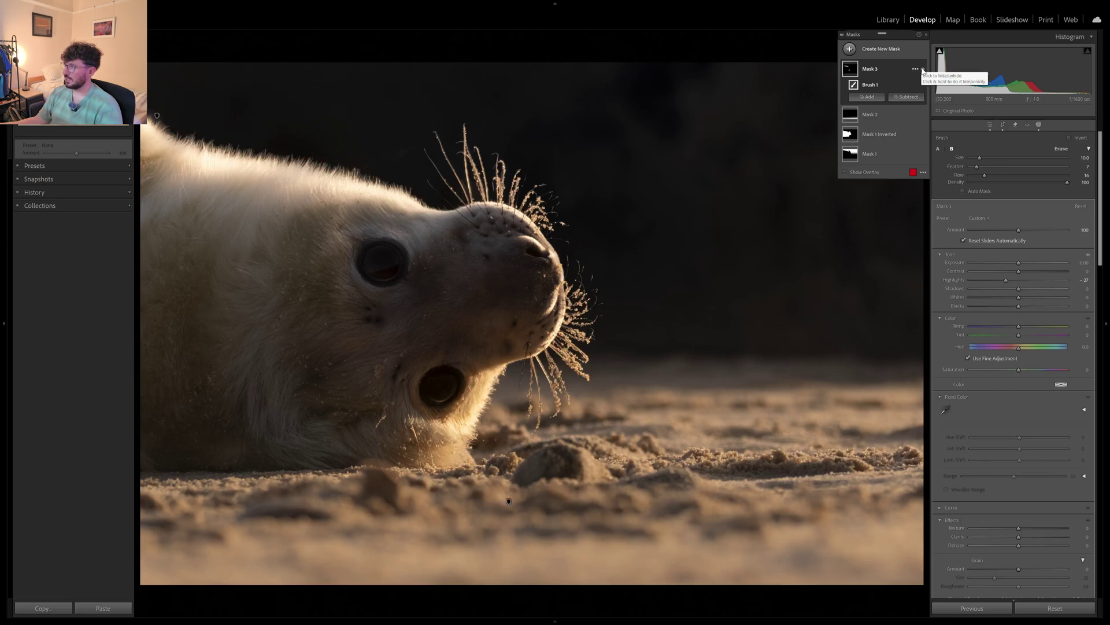
click(923, 69)
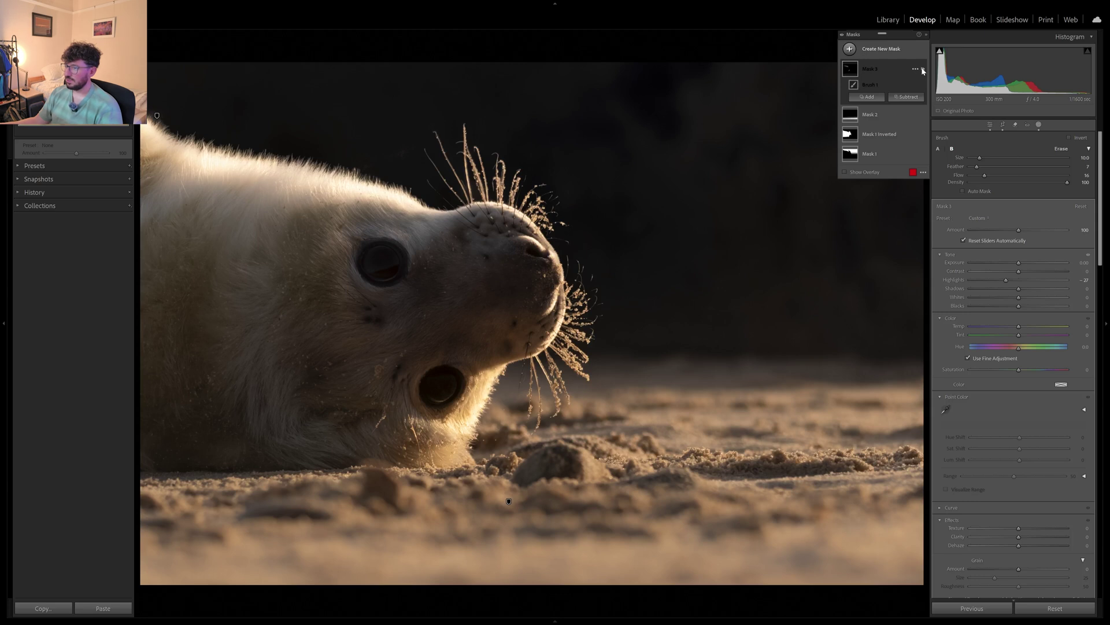
click(923, 69)
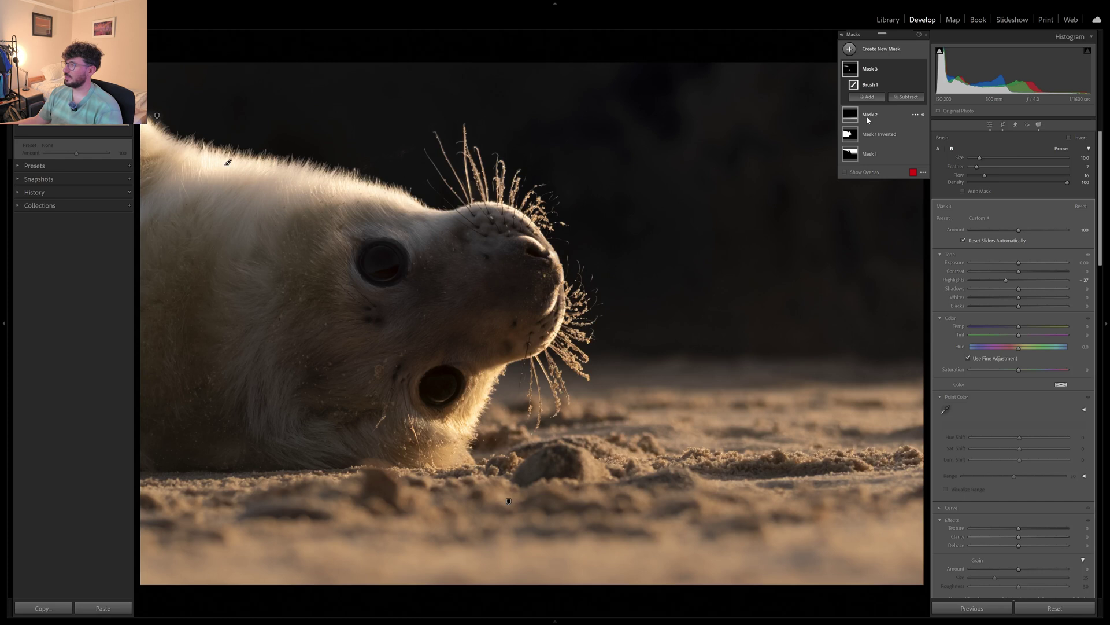
- Set Mask 1 to Exposure -1.21 and Clarity -55, check its effect, then exit masking
click(869, 153)
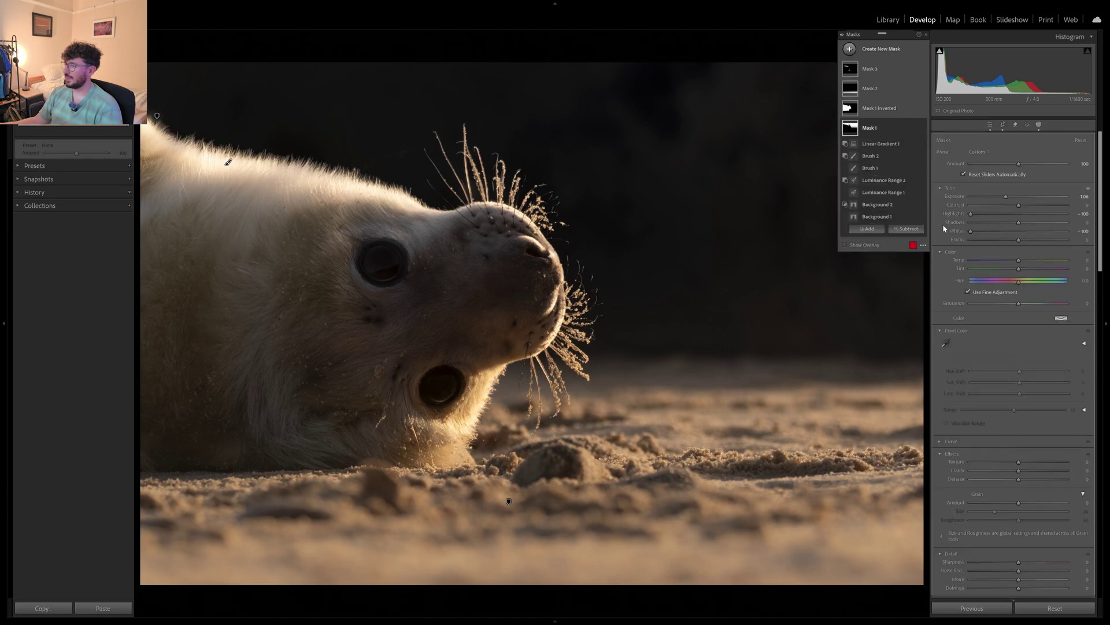
click(1006, 197)
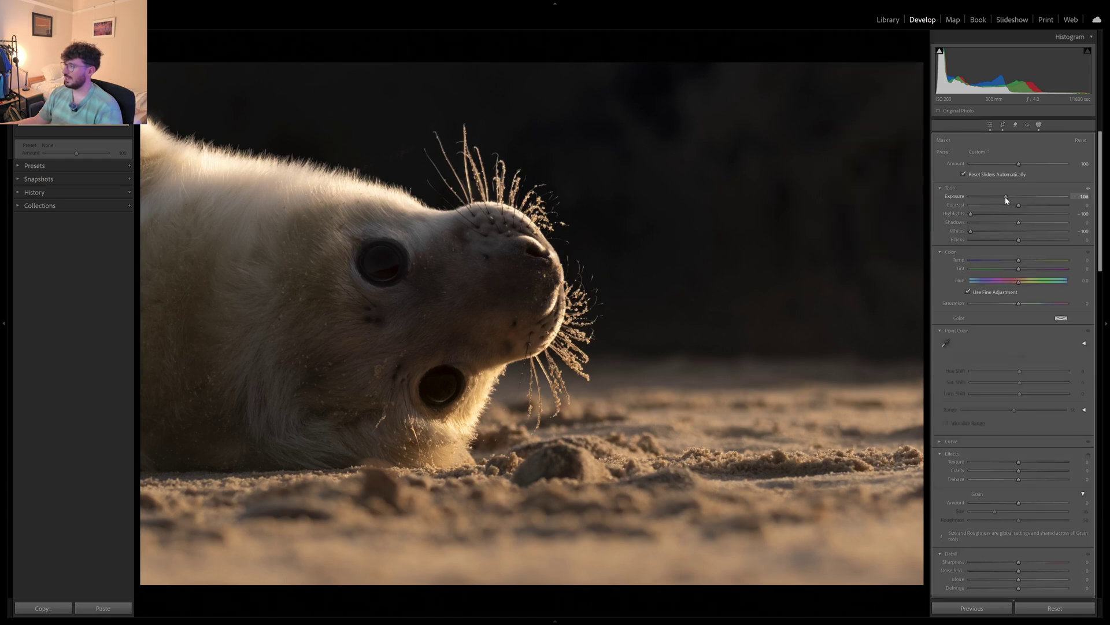
drag(1006, 198, 998, 200)
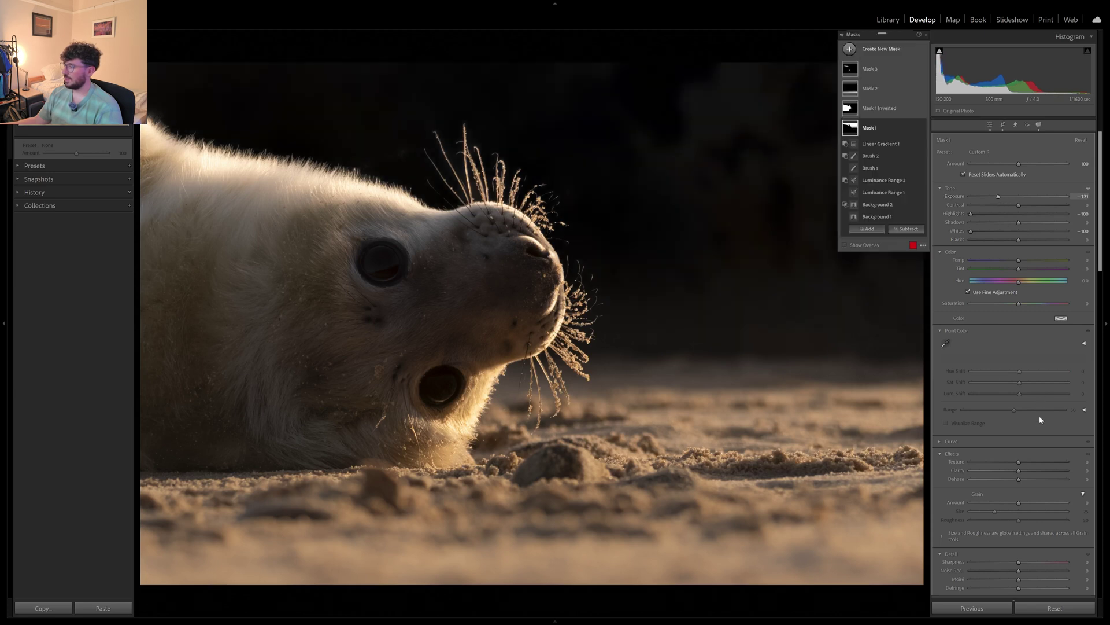
drag(1019, 473, 992, 470)
click(922, 129)
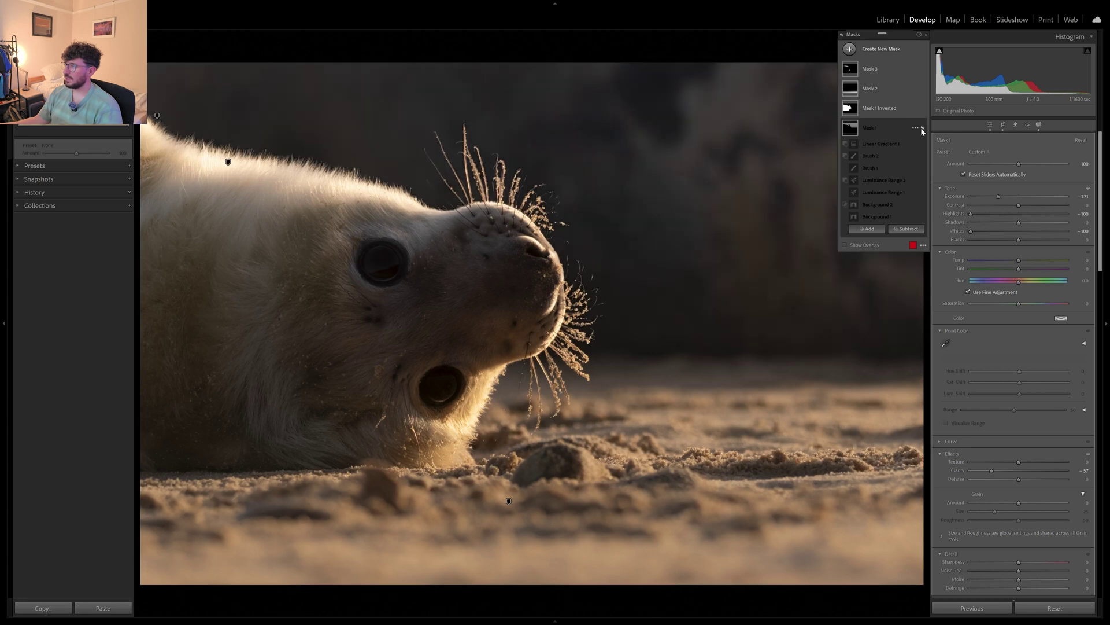
click(923, 130)
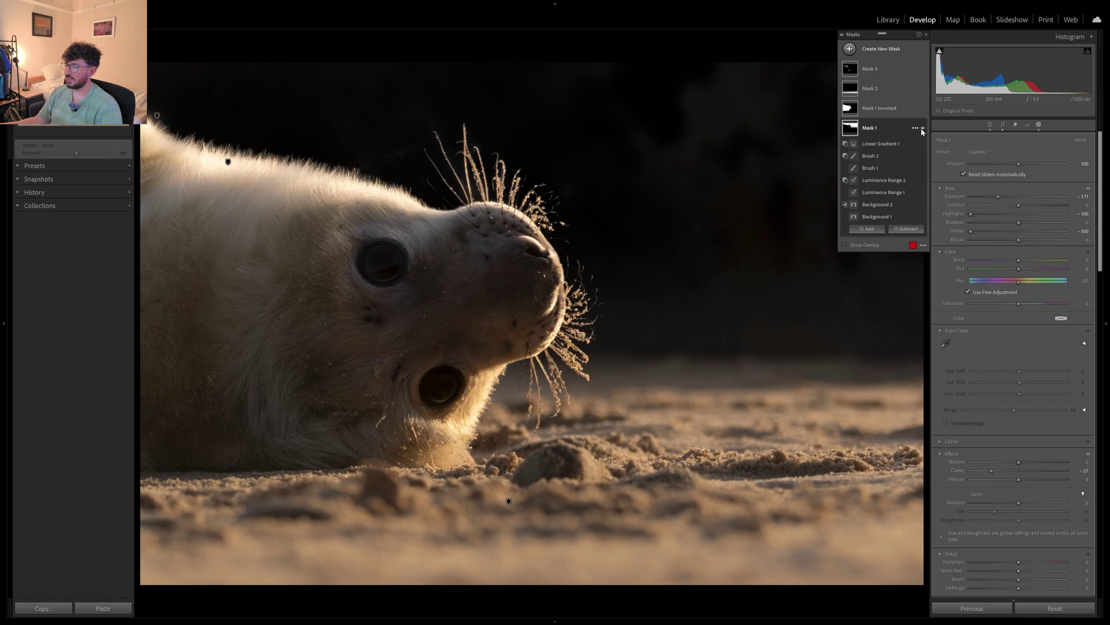
click(1038, 125)
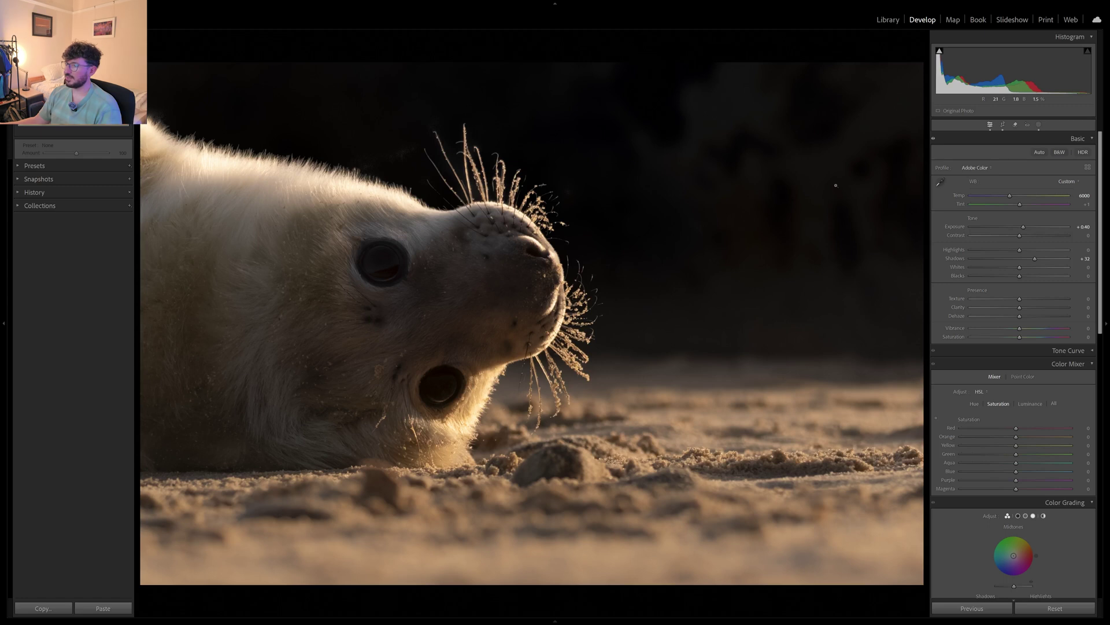
key(backslash)
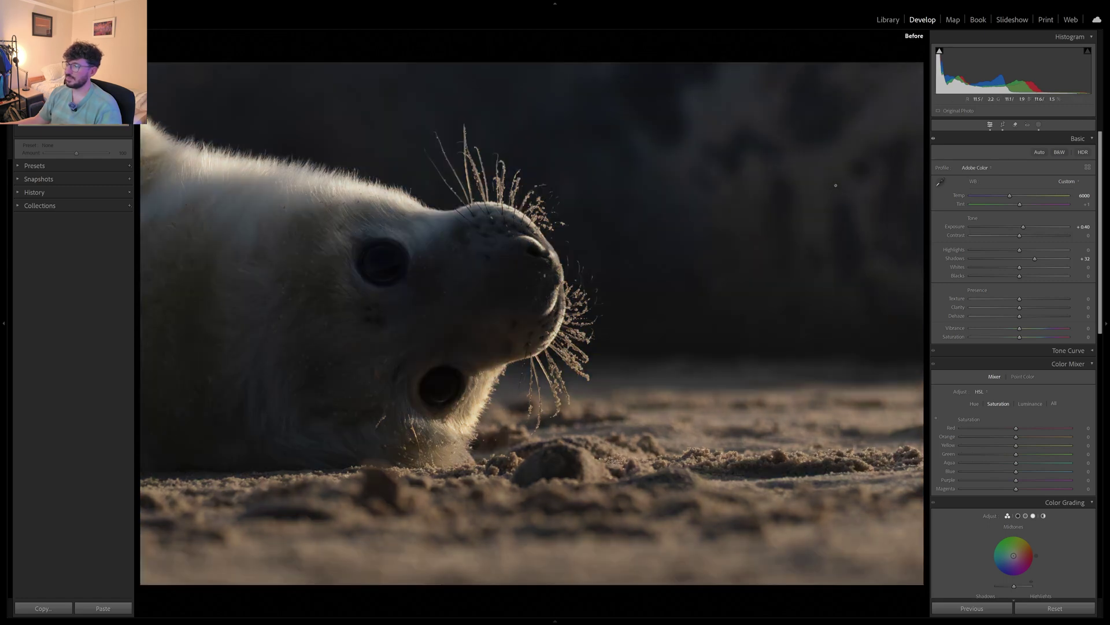
key(backslash)
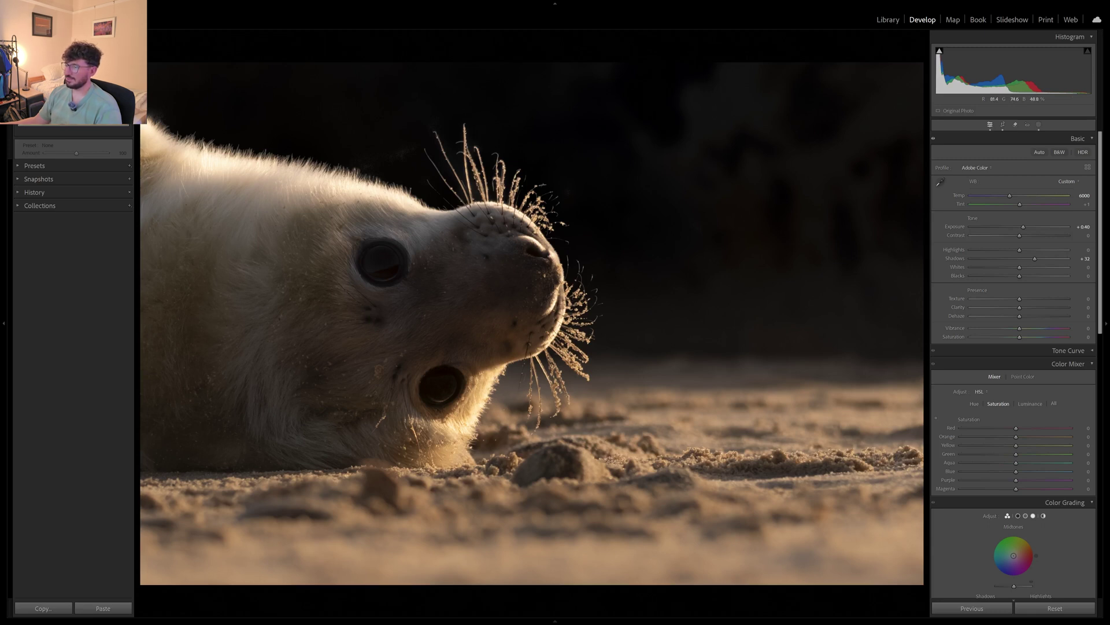
key(backslash)
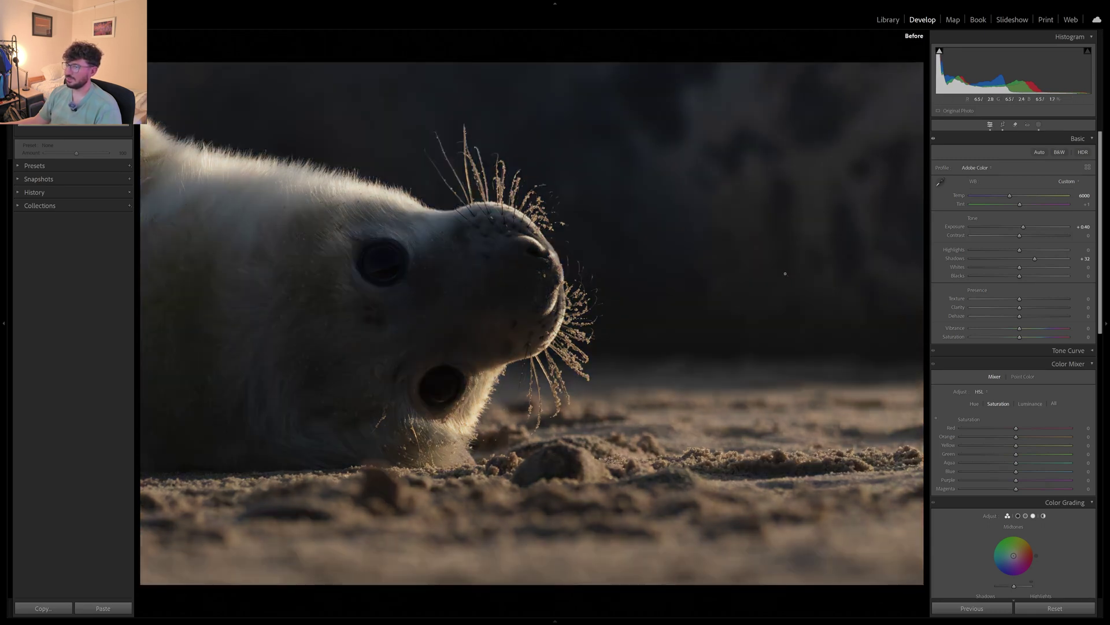
key(backslash)
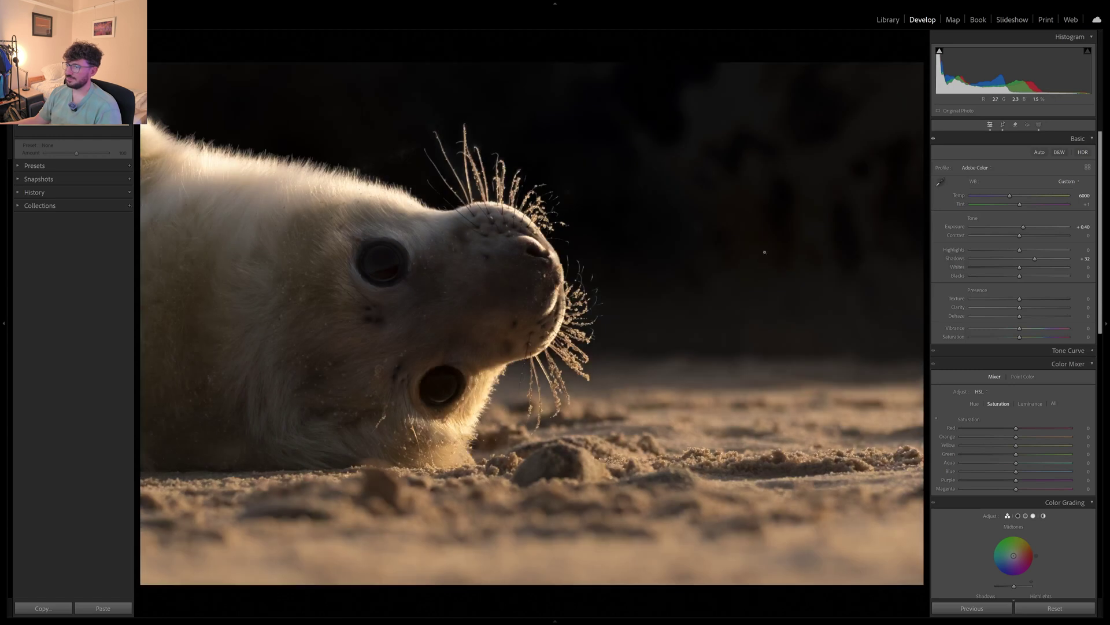
key(backslash)
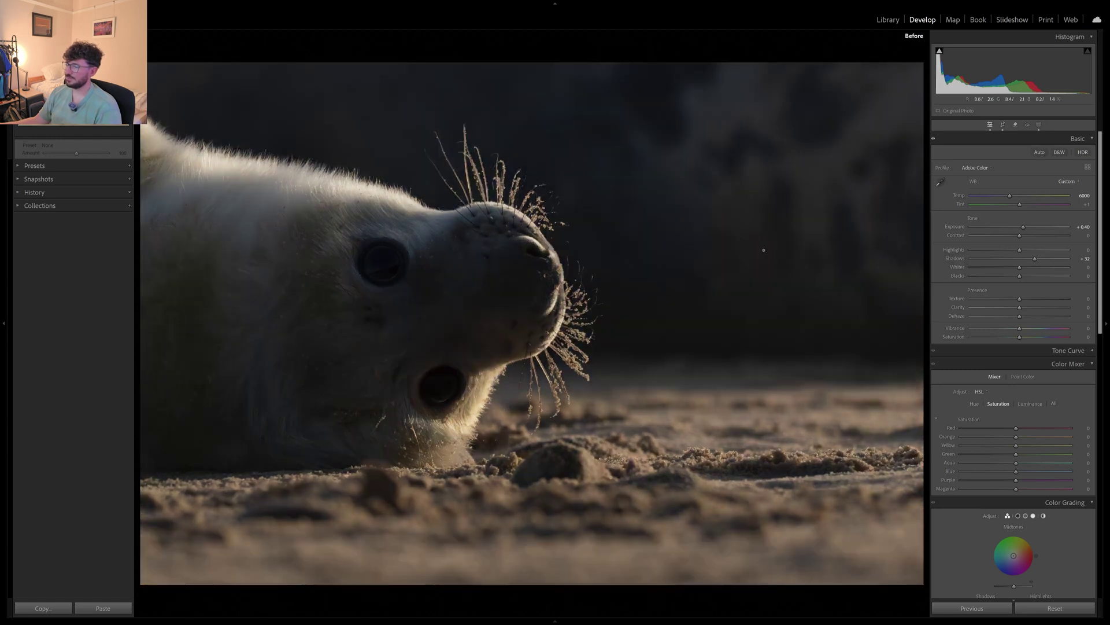
key(backslash)
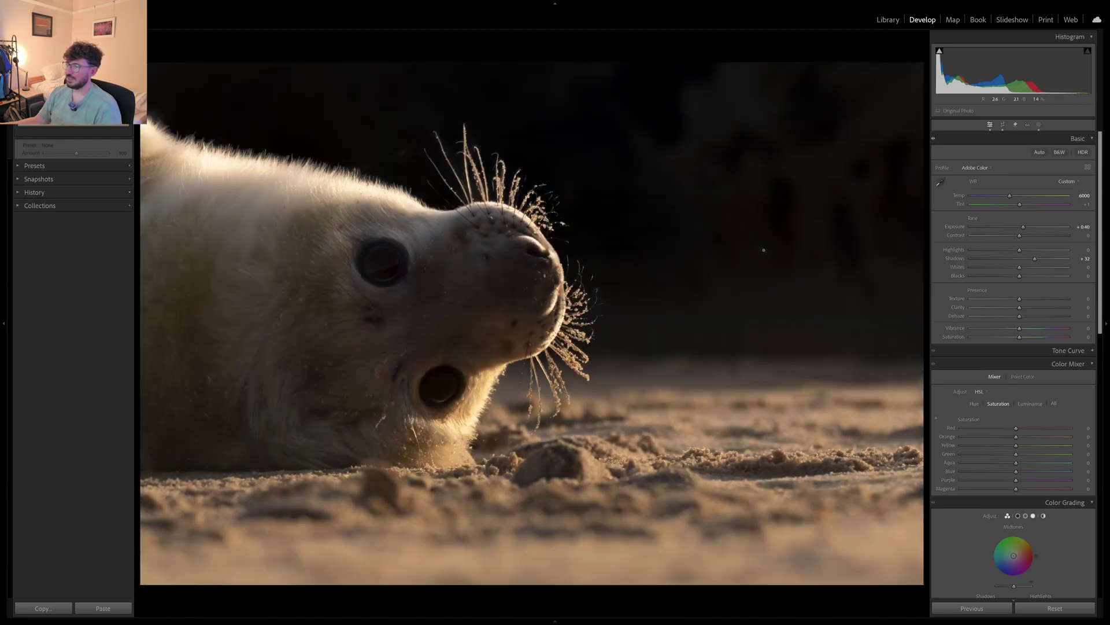